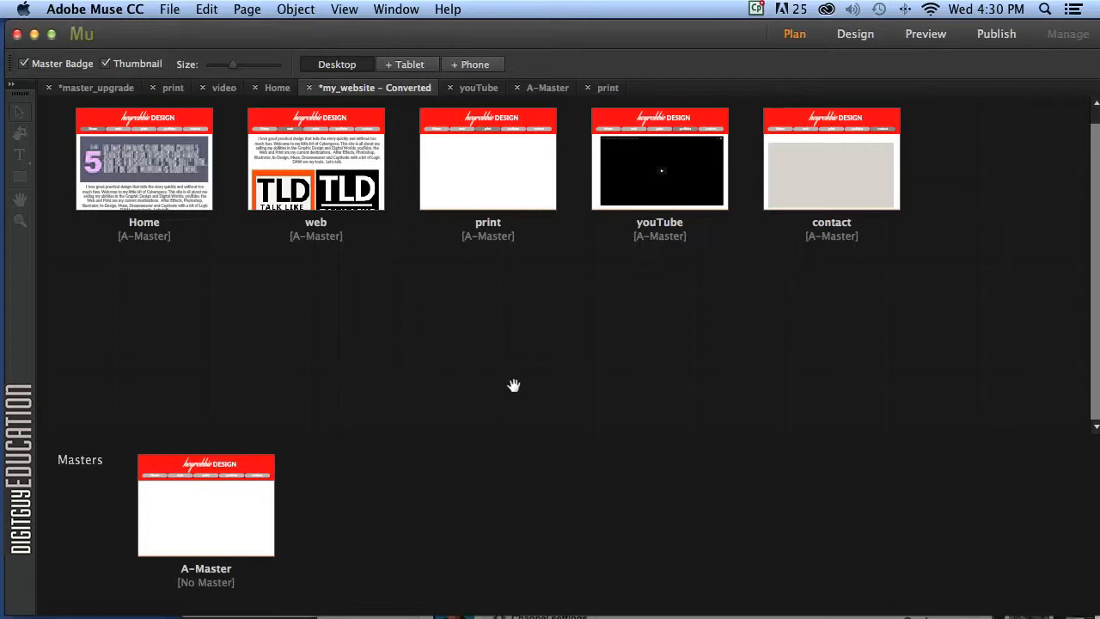
Open the Home page at 50% zoom, select its introduction paragraph, and return to the site plan.
mouse_move(461, 171)
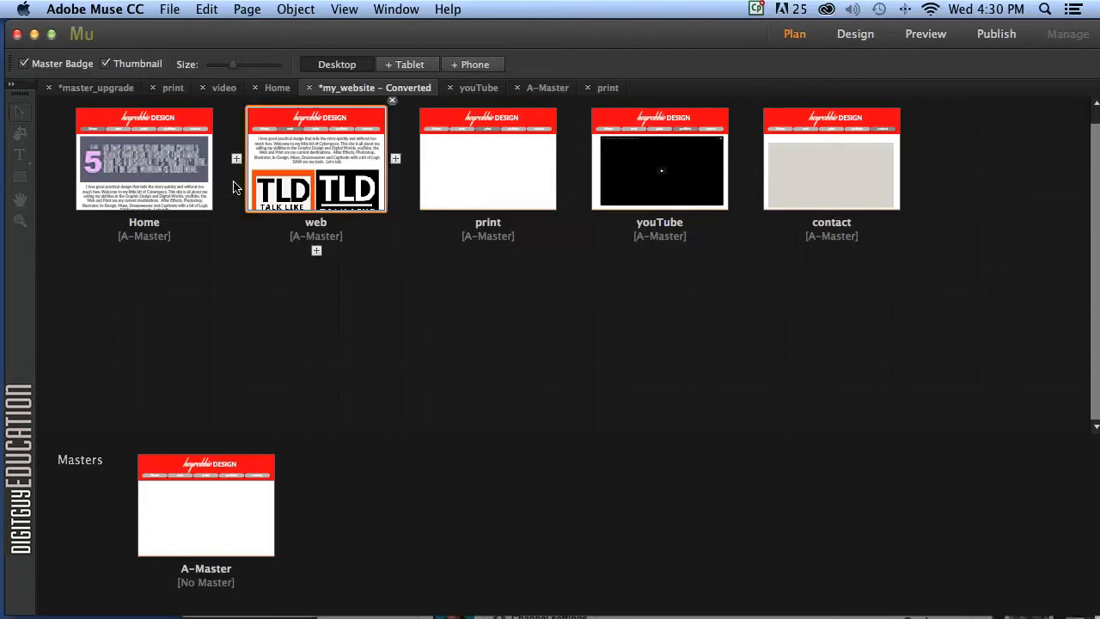
double_click(156, 187)
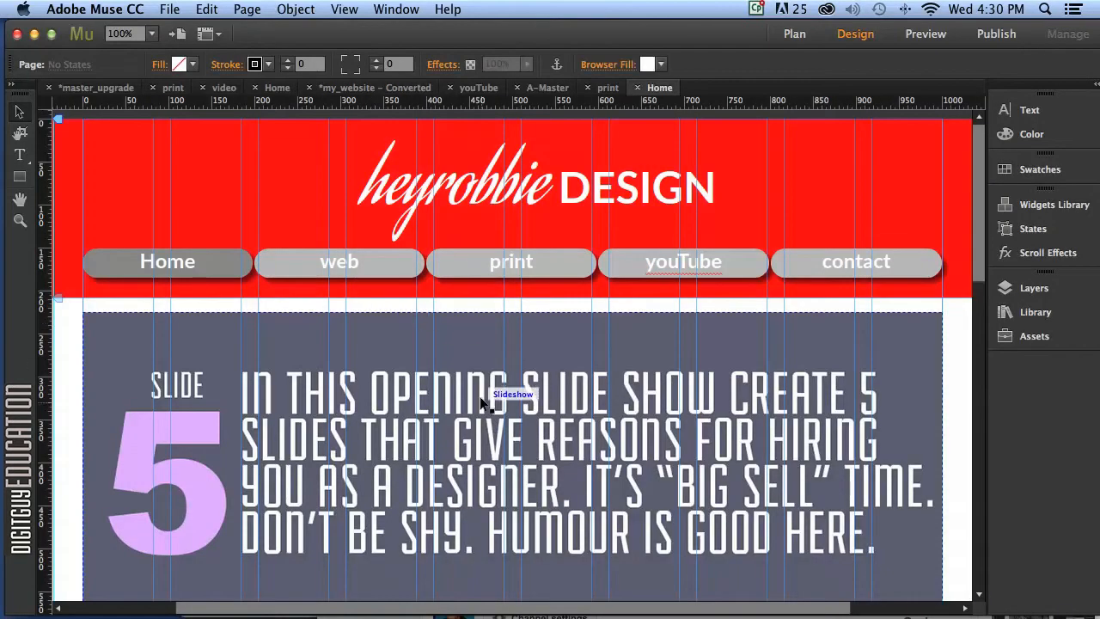
key(super+minus)
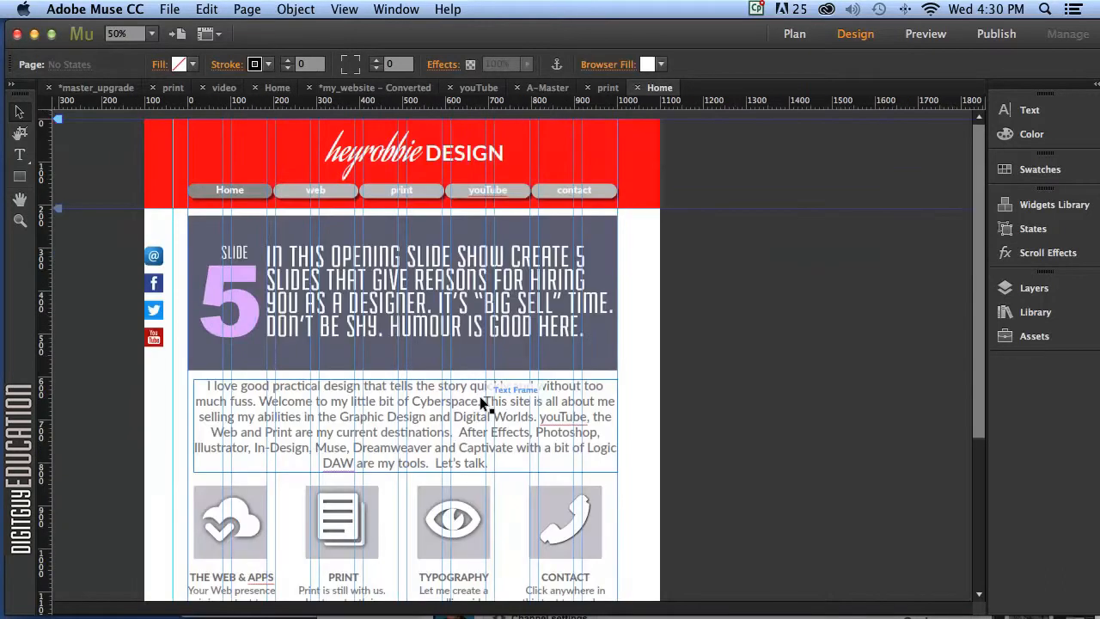
click(480, 396)
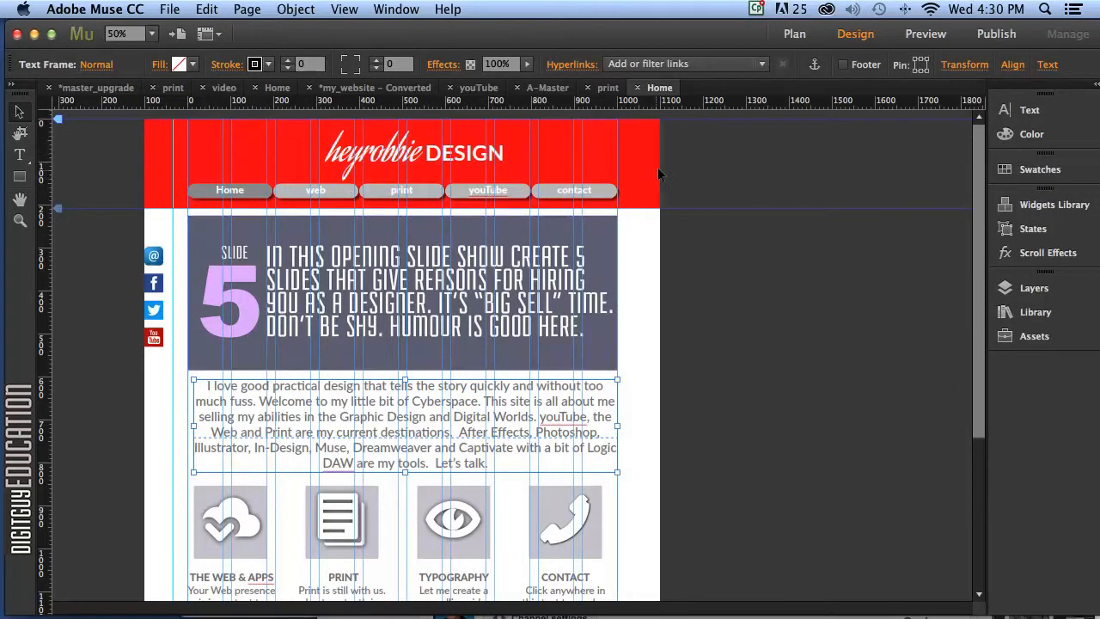
click(795, 33)
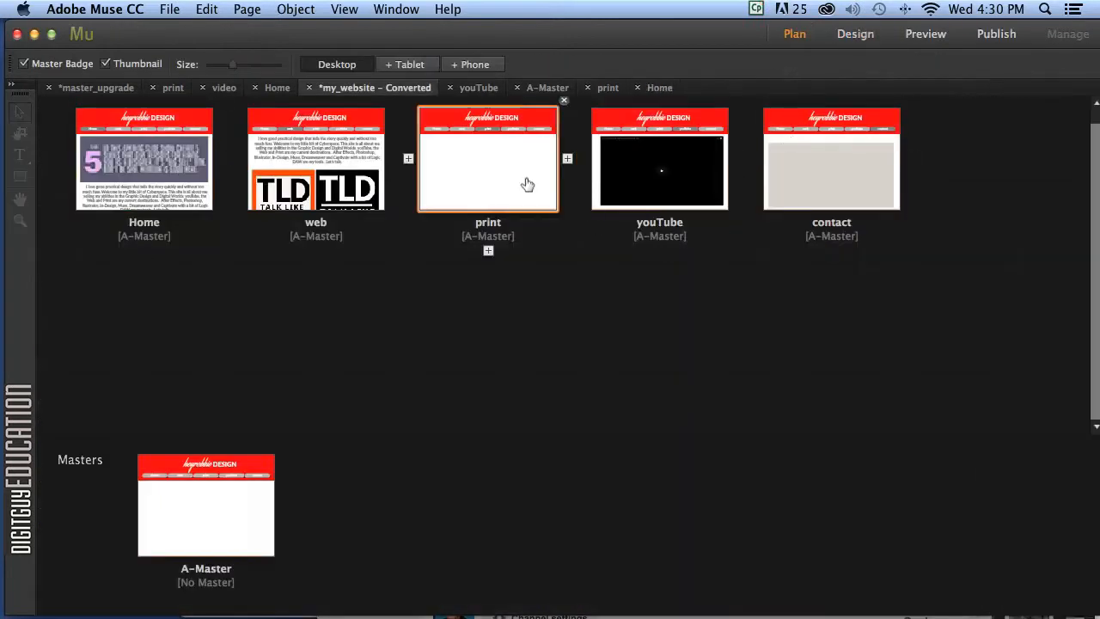
Paste the introduction paragraph at the top of the print page and lower the page bottom.
double_click(491, 174)
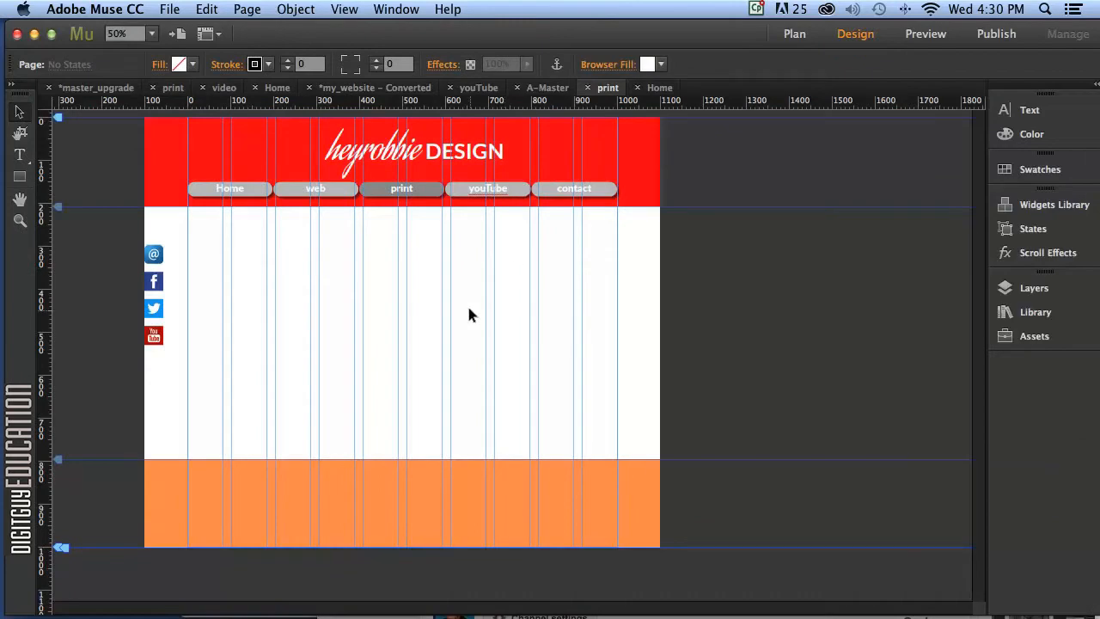
key(super+v)
drag(491, 324, 421, 249)
click(435, 341)
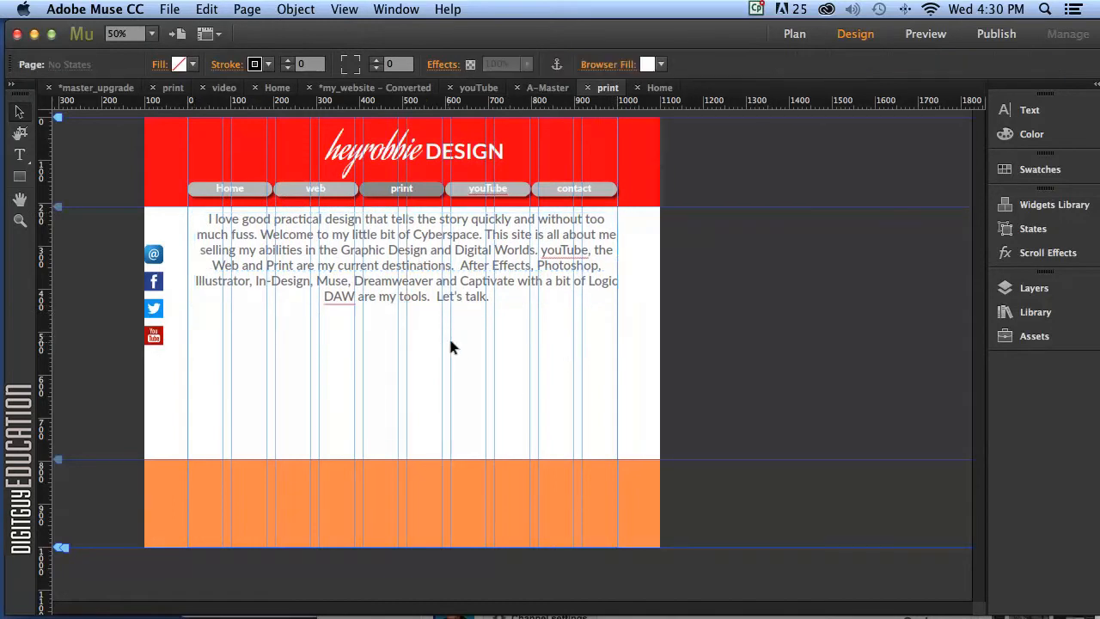
click(421, 275)
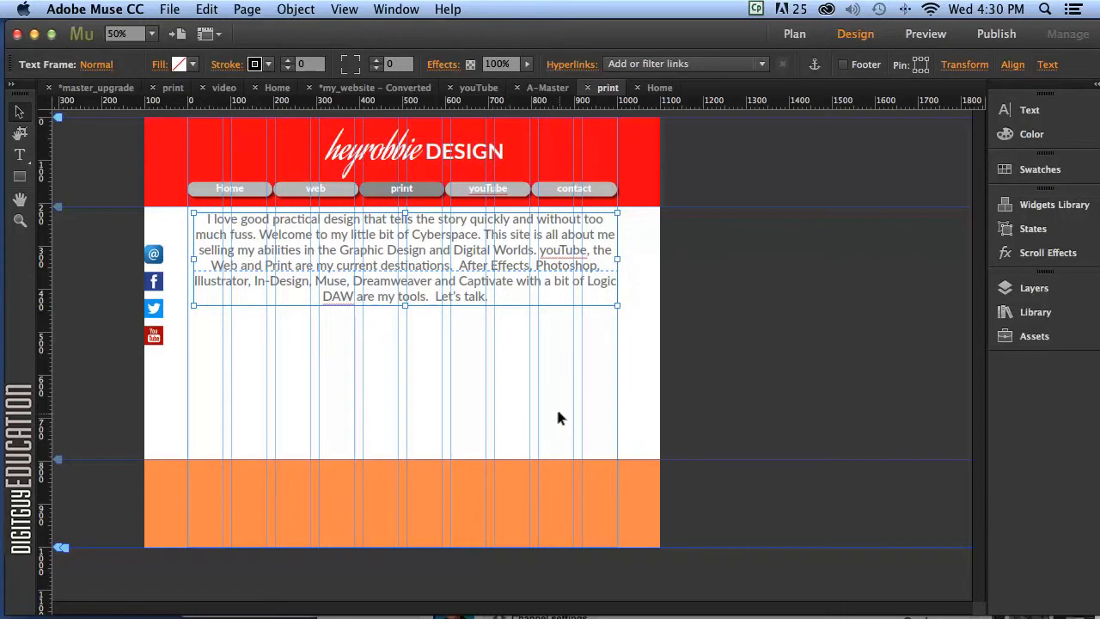
click(516, 366)
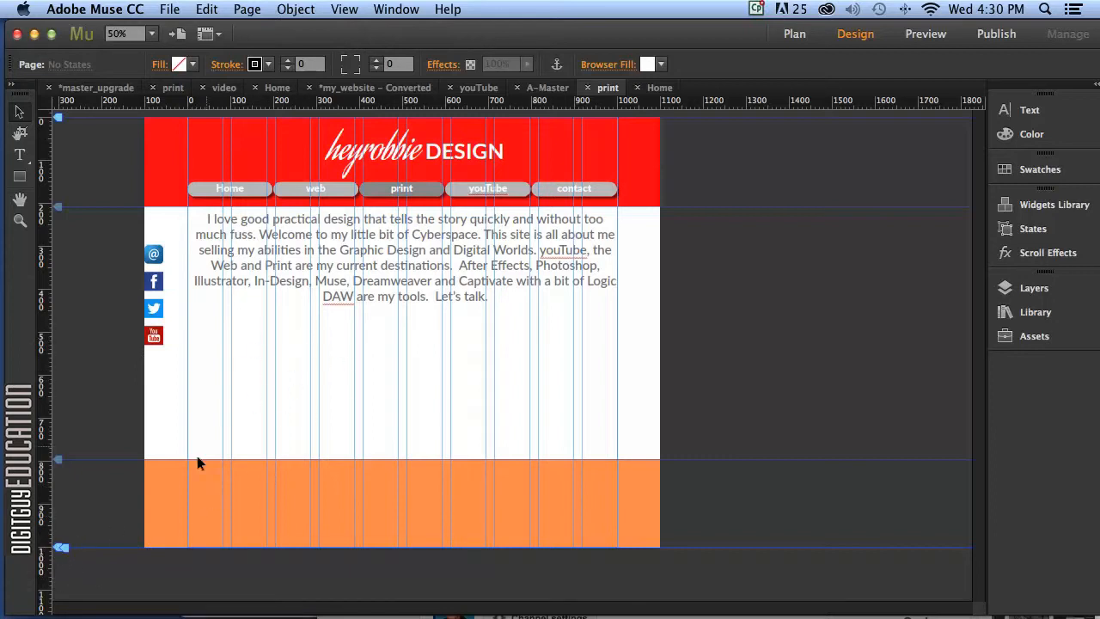
mouse_move(55, 550)
mouse_down()
mouse_move(49, 574)
mouse_move(53, 544)
mouse_move(60, 575)
mouse_up()
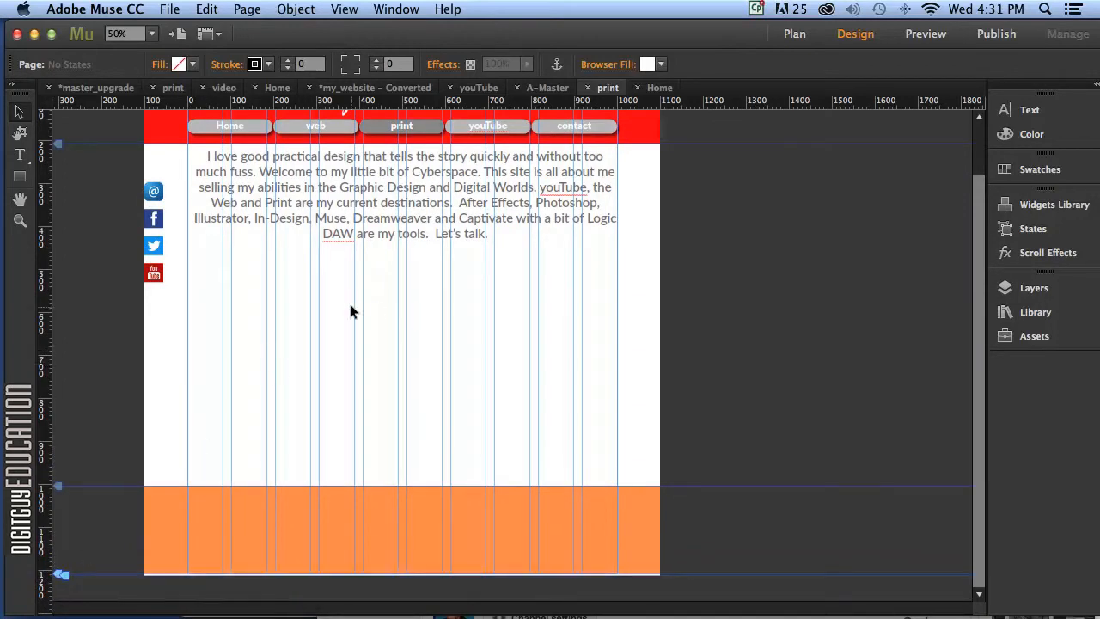
Drag a Thumbnails slideshow from the Widgets Library's Slideshows onto the print page.
click(1048, 205)
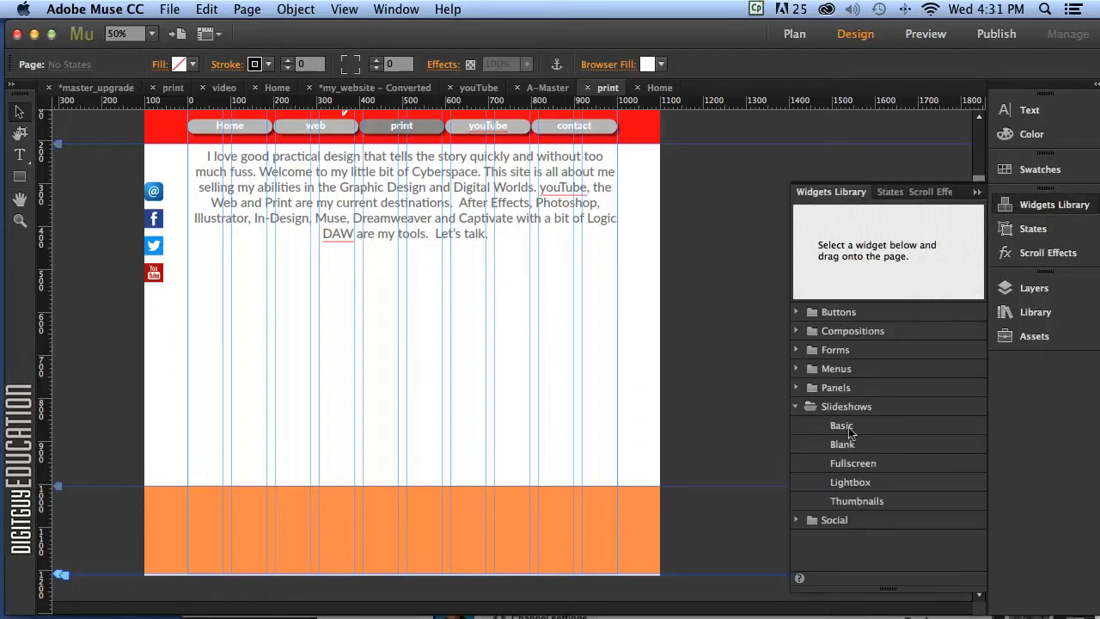
click(840, 409)
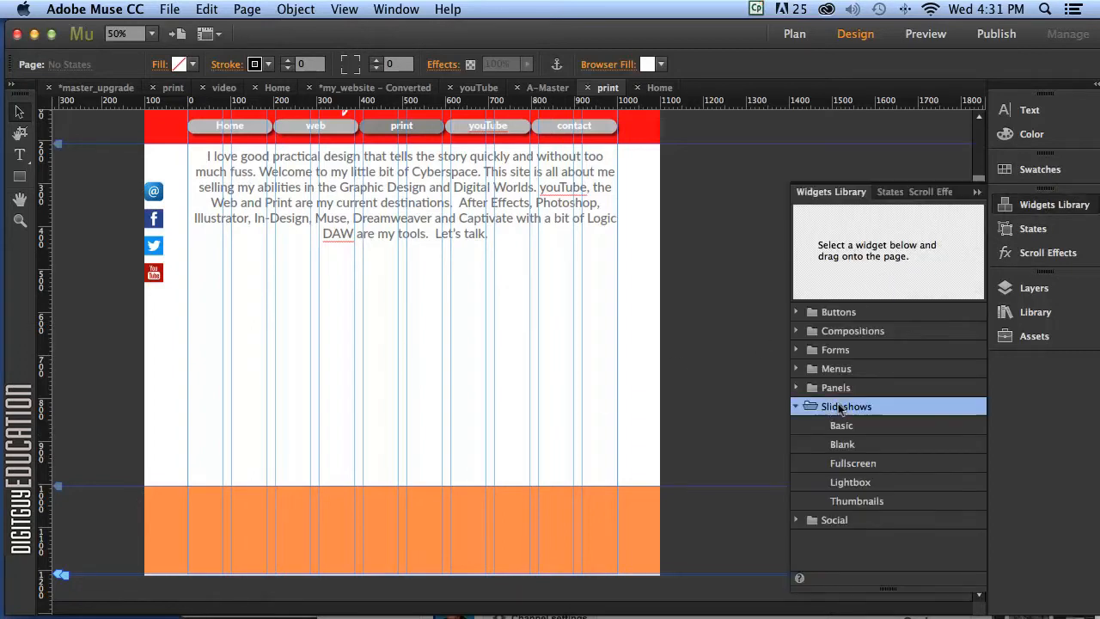
click(857, 501)
drag(870, 503, 460, 344)
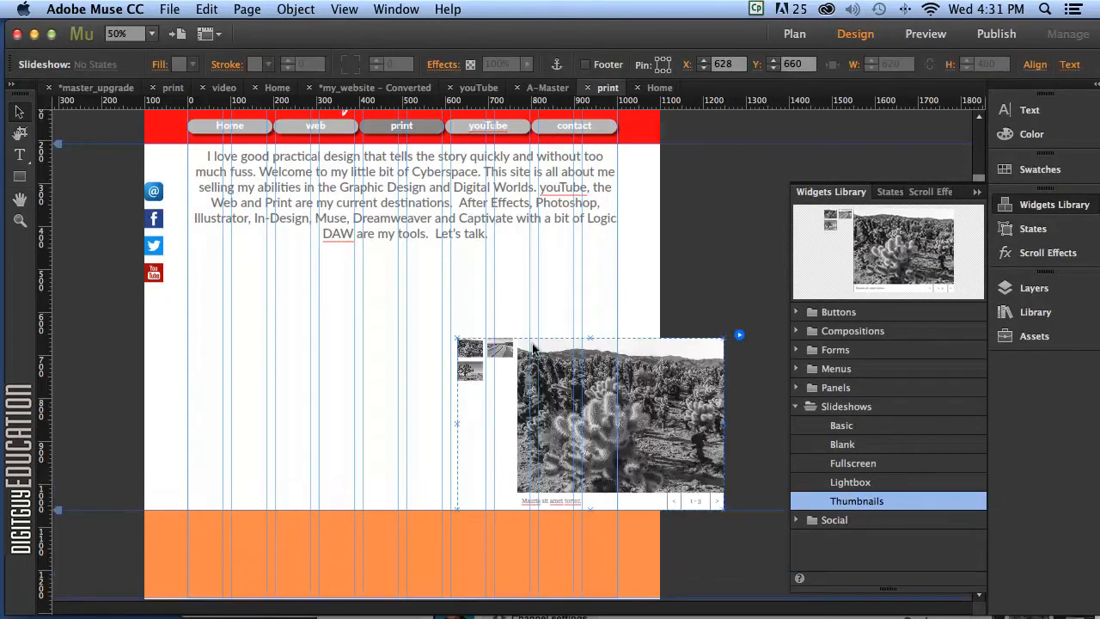
Position the slideshow below the introduction paragraph.
drag(607, 401, 407, 345)
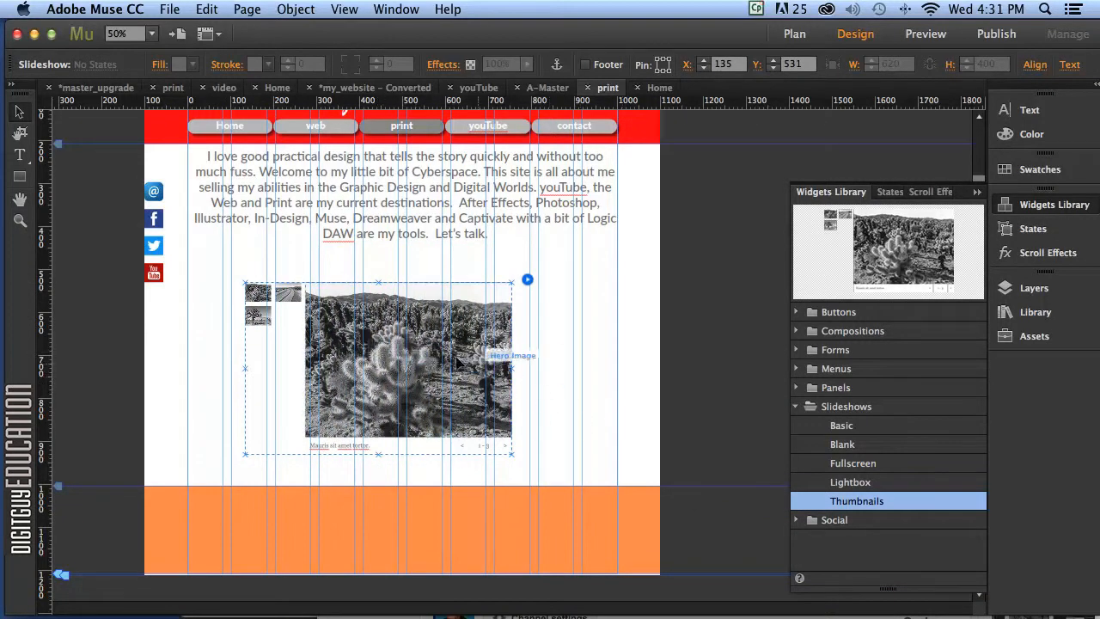
click(505, 382)
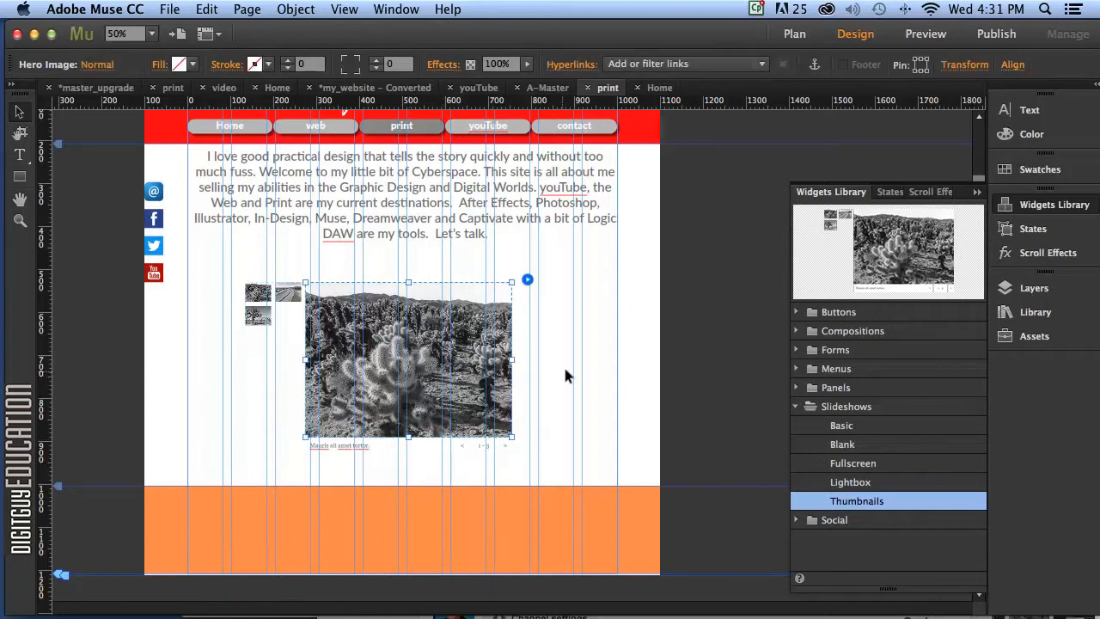
click(412, 376)
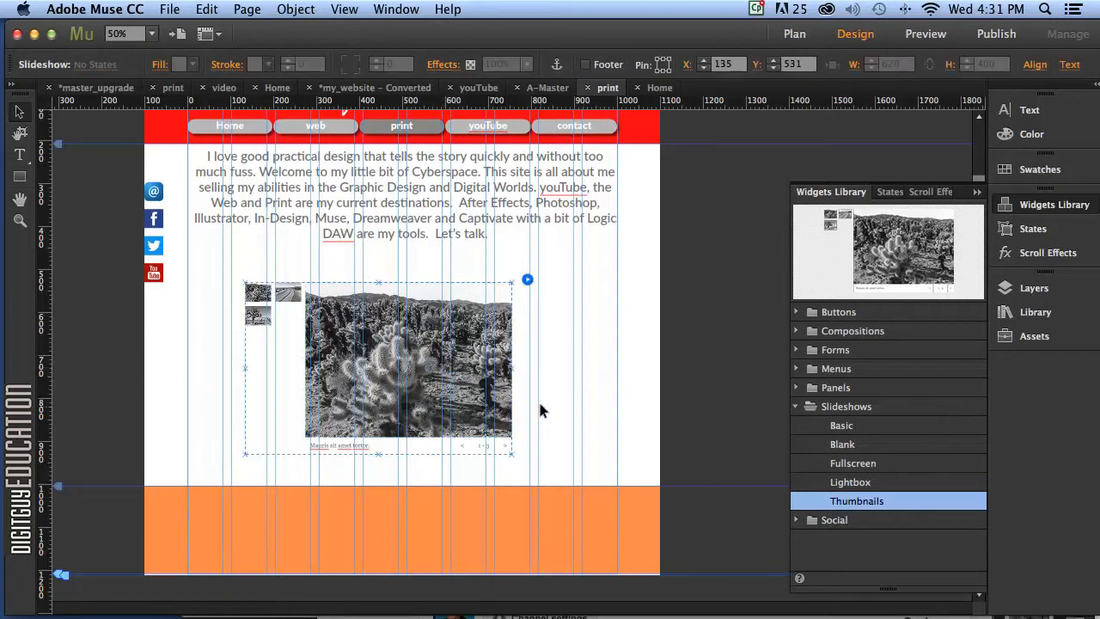
click(595, 396)
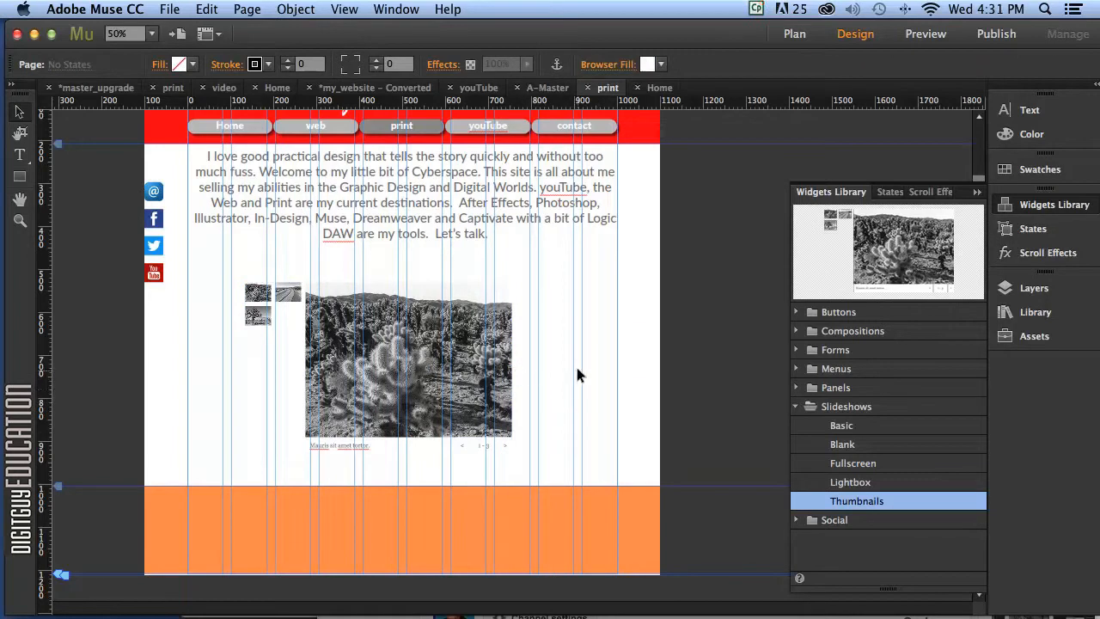
click(452, 378)
drag(415, 374, 481, 376)
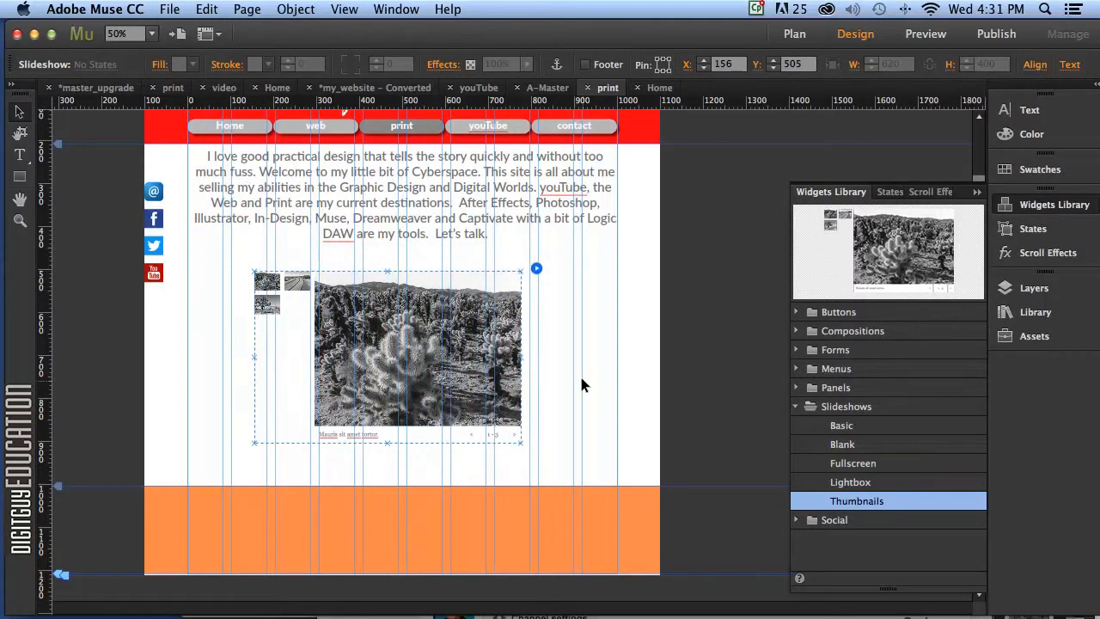
Adjust the hero image's position within the slideshow, ending about 47 px further left.
click(447, 355)
drag(411, 378, 458, 378)
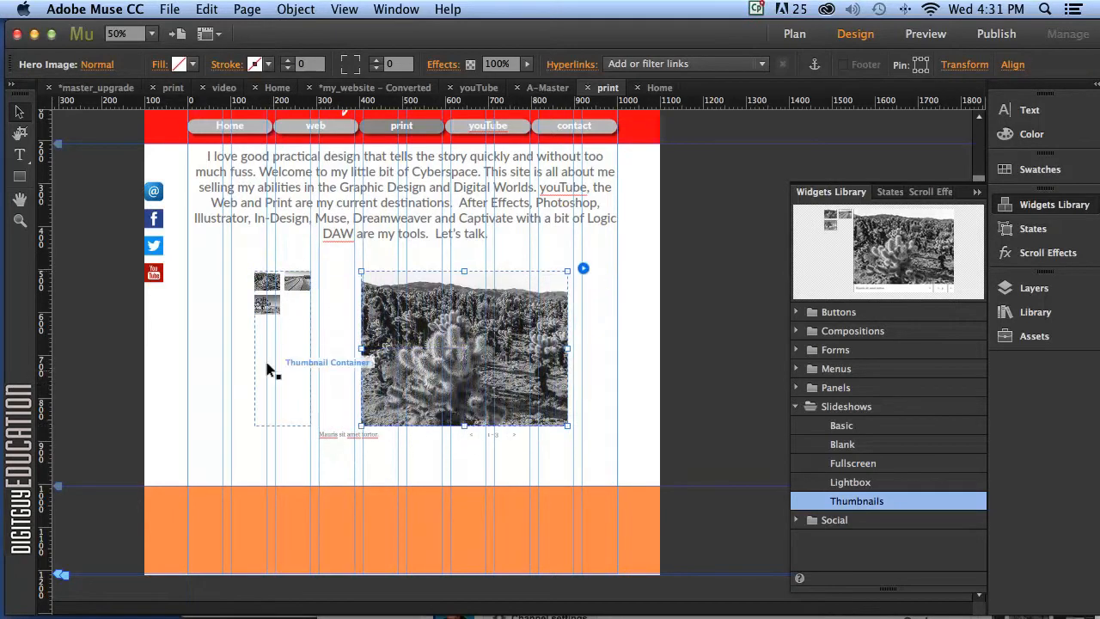
click(287, 336)
click(468, 352)
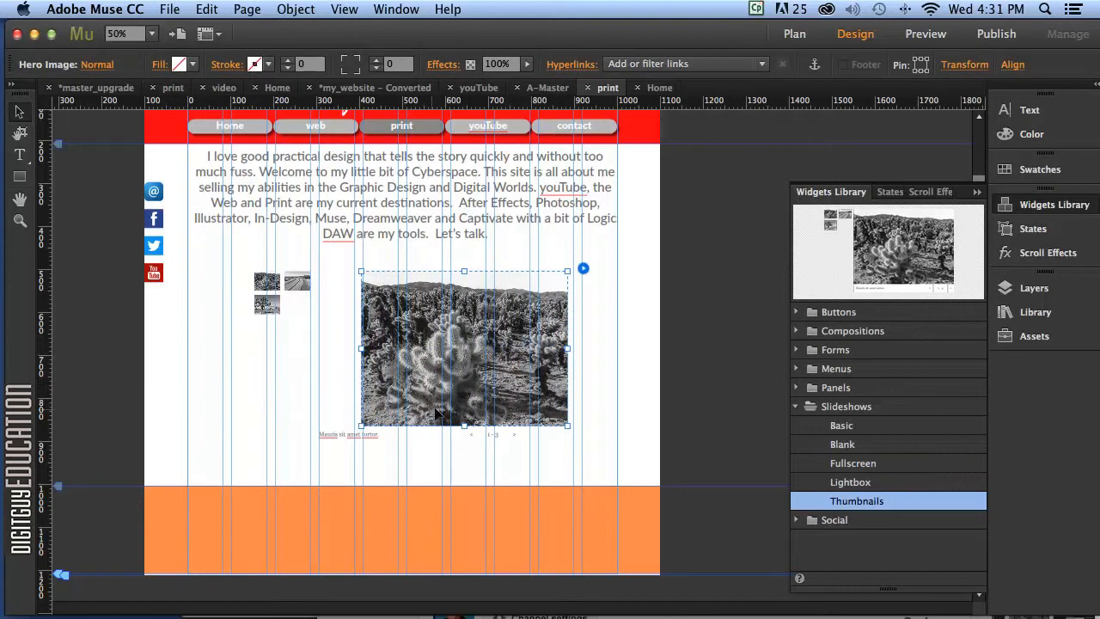
click(297, 335)
drag(415, 331, 377, 330)
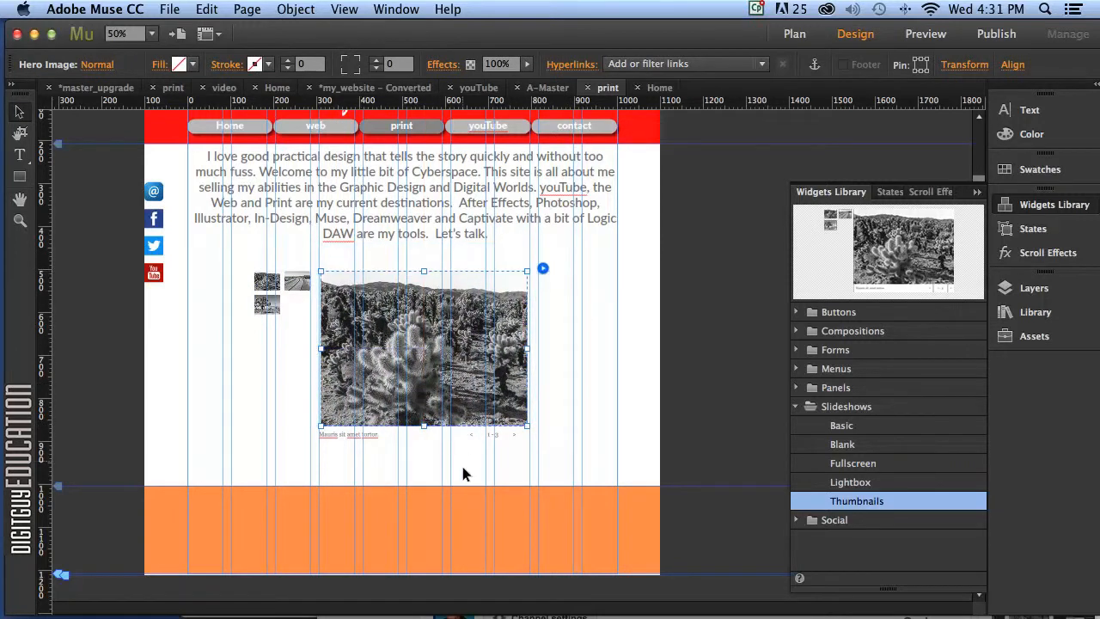
Advance the slideshow to the winding-road image and open its Slideshow Options.
click(356, 441)
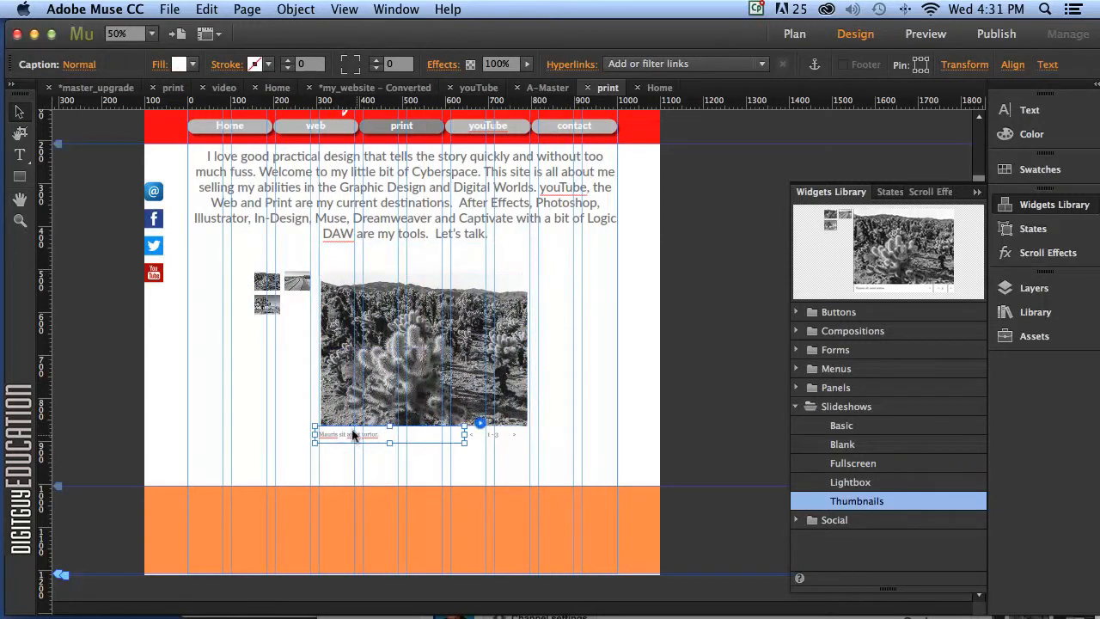
click(467, 435)
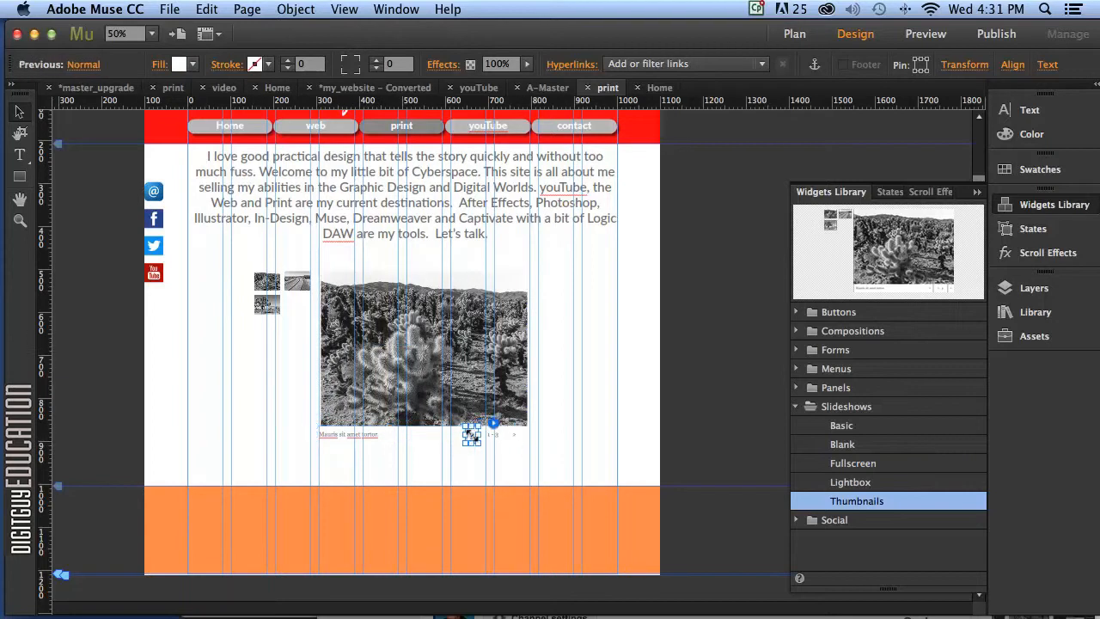
click(516, 435)
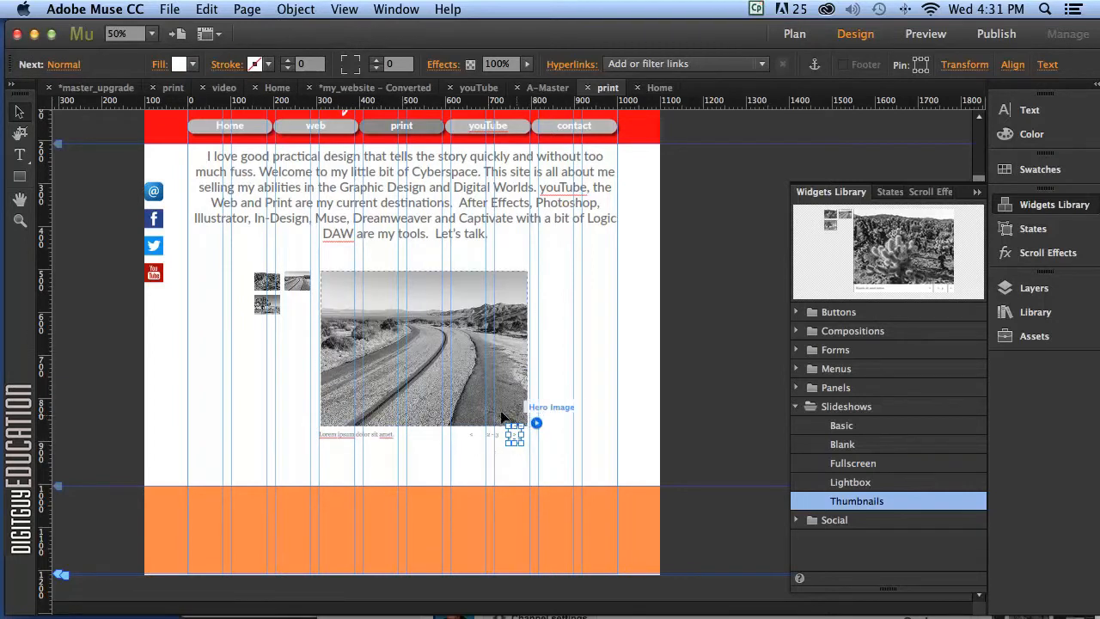
click(649, 387)
click(520, 342)
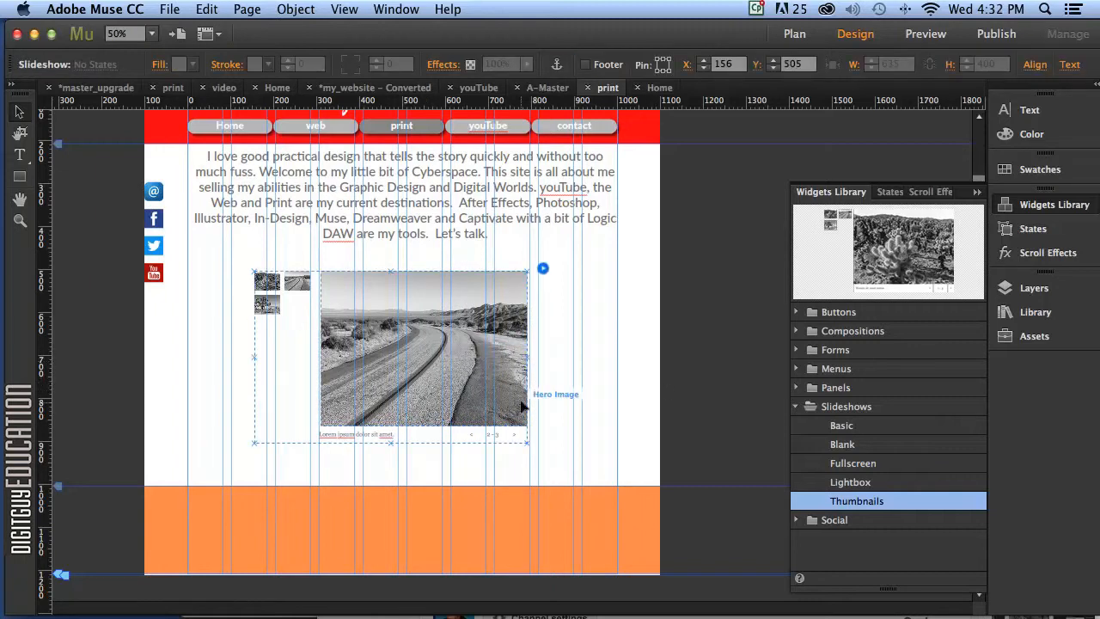
click(543, 270)
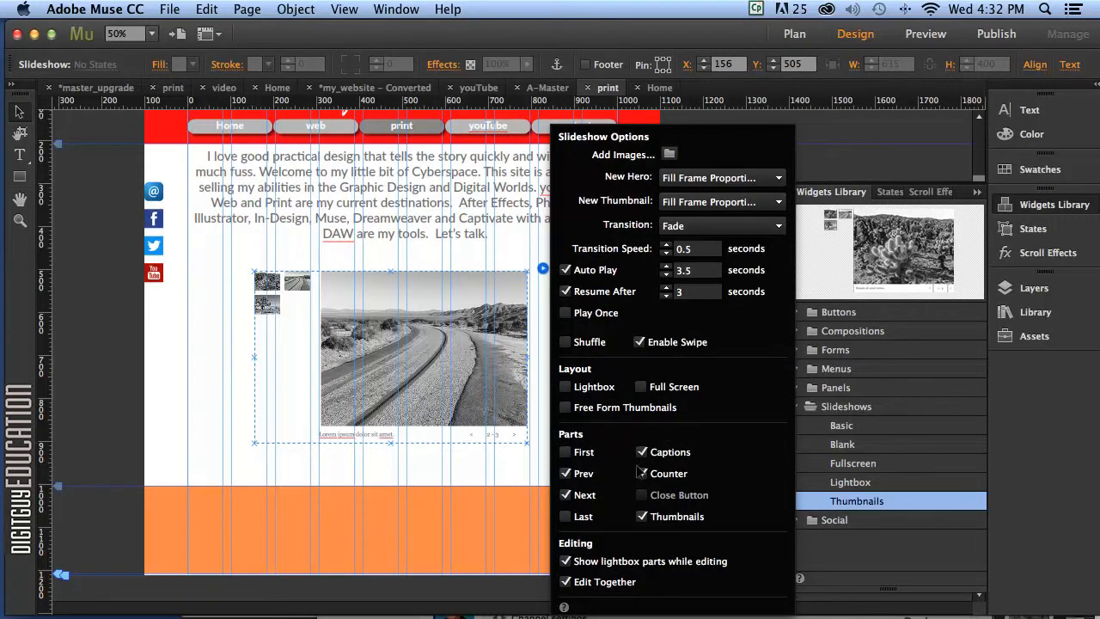
Turn off the Captions, Prev, Next and Counter parts, keeping only Thumbnails.
click(642, 452)
click(566, 473)
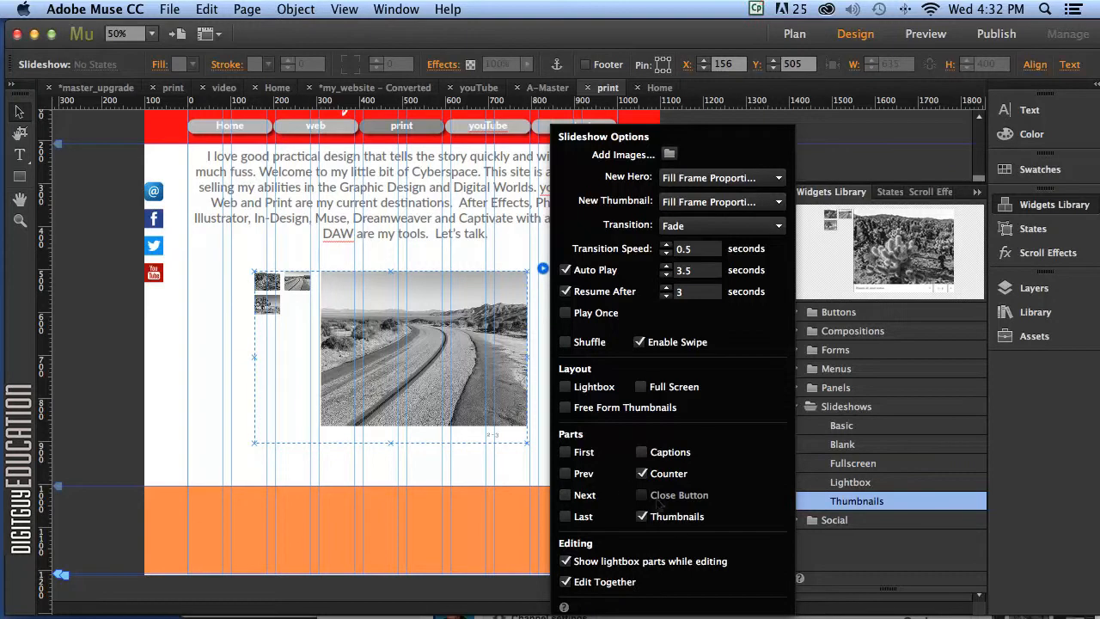
click(642, 473)
Move the thumbnail grid further left and enlarge the road hero image.
click(543, 269)
click(436, 361)
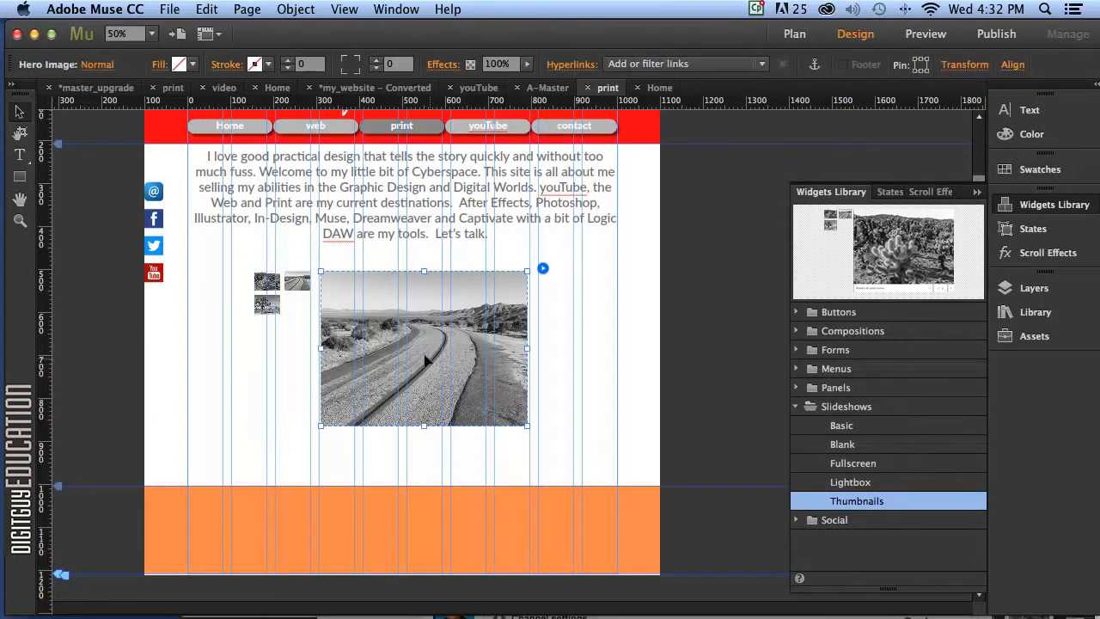
drag(275, 284, 223, 276)
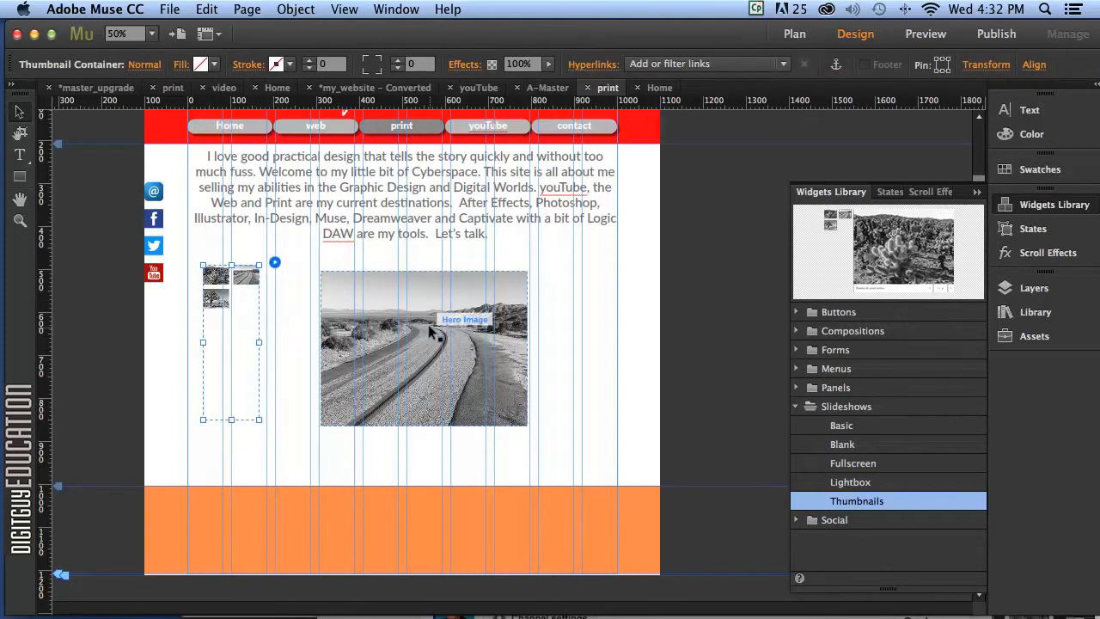
click(482, 357)
drag(526, 426, 599, 472)
drag(511, 358, 477, 347)
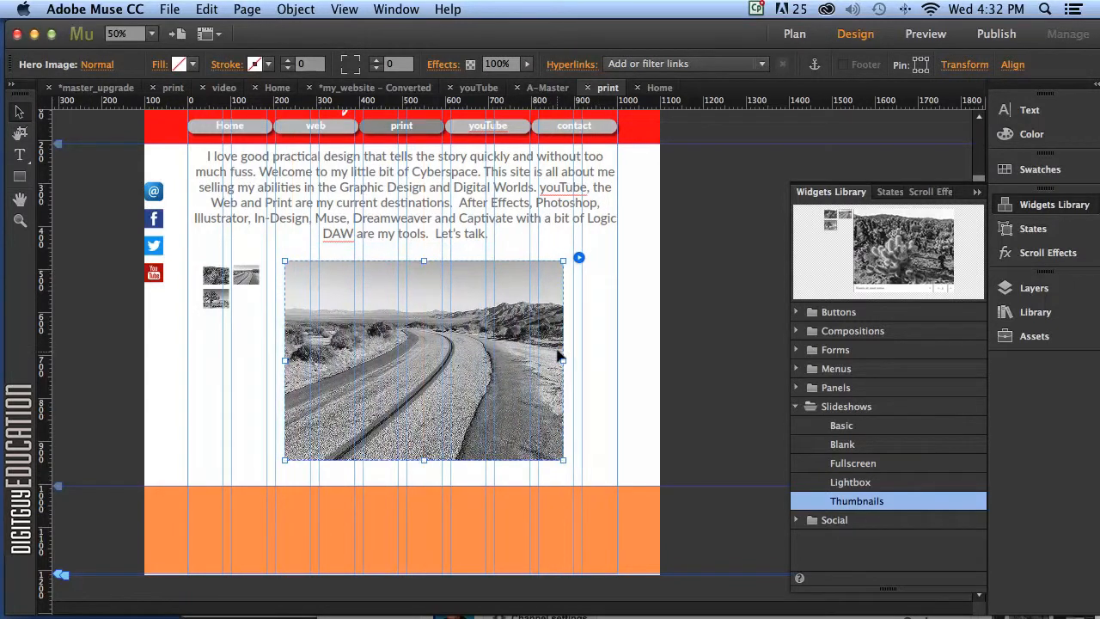
click(578, 257)
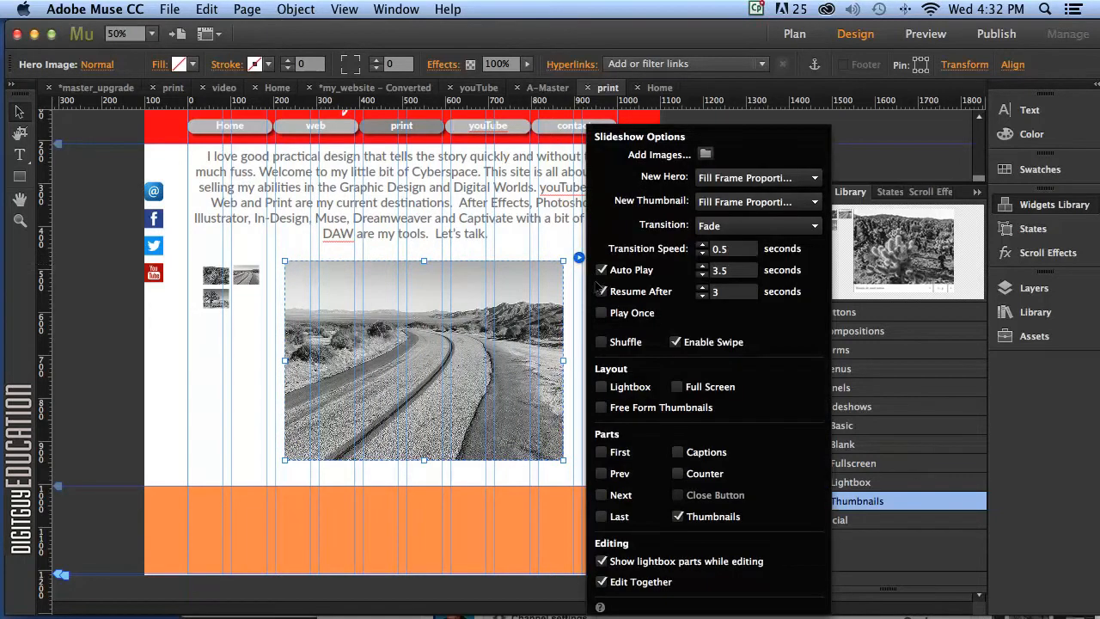
Add Print_image_1.jpg through Print_image_12.jpg from the images folder to the slideshow.
click(705, 154)
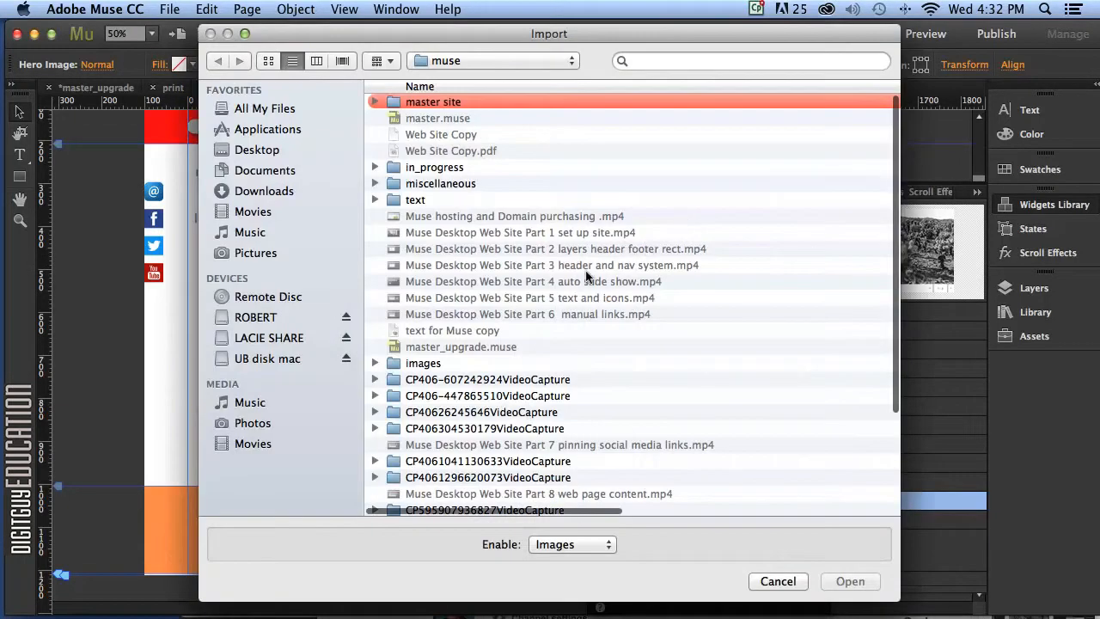
double_click(423, 363)
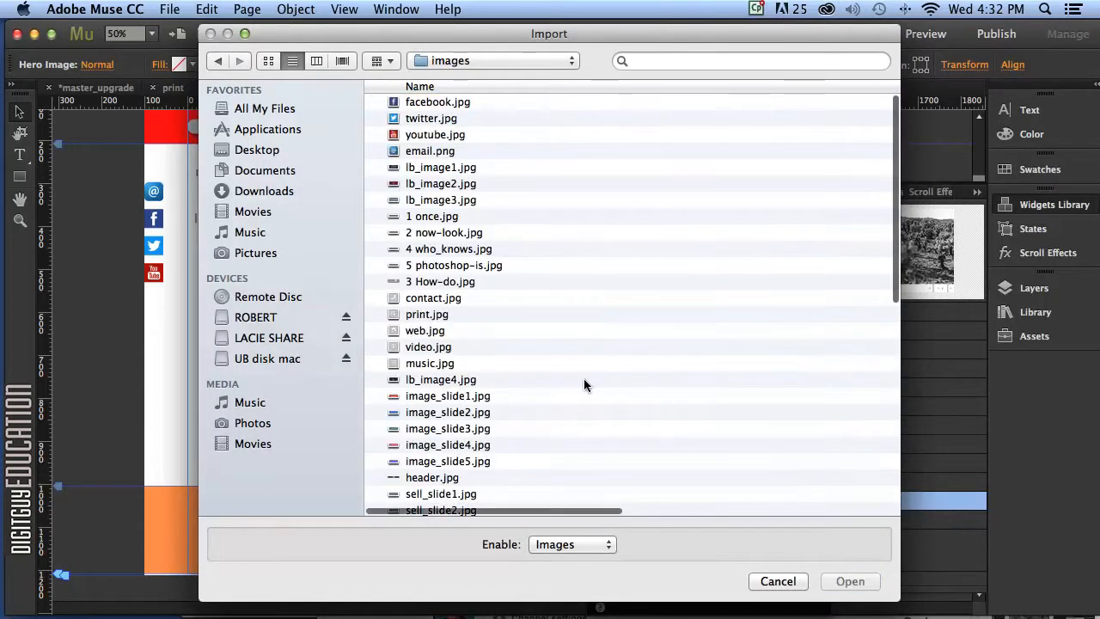
scroll(544, 332, down, 6)
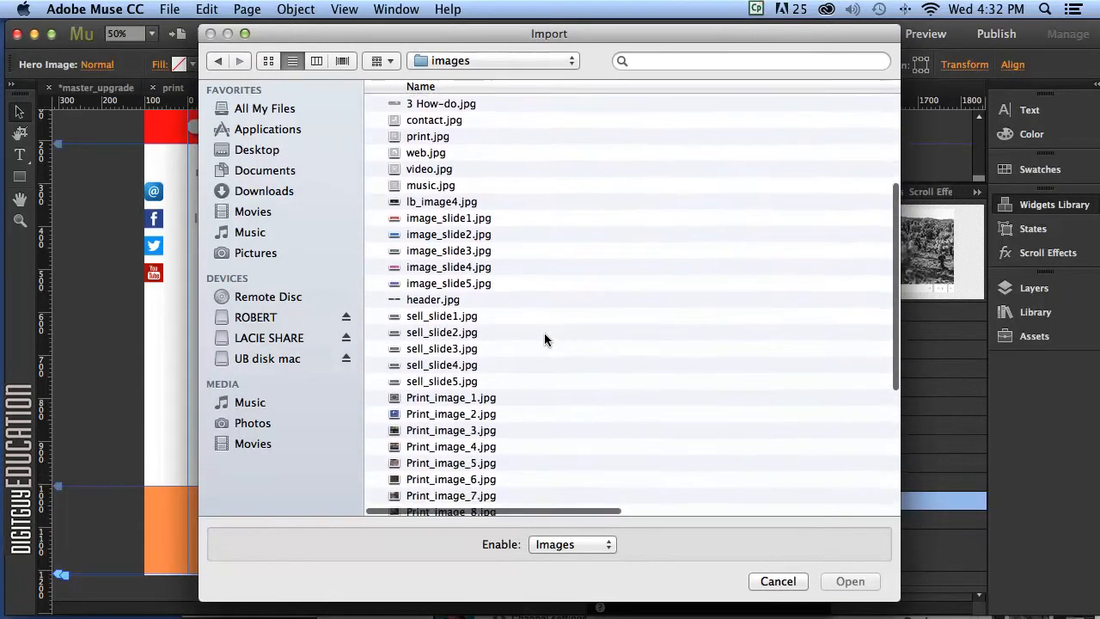
click(429, 299)
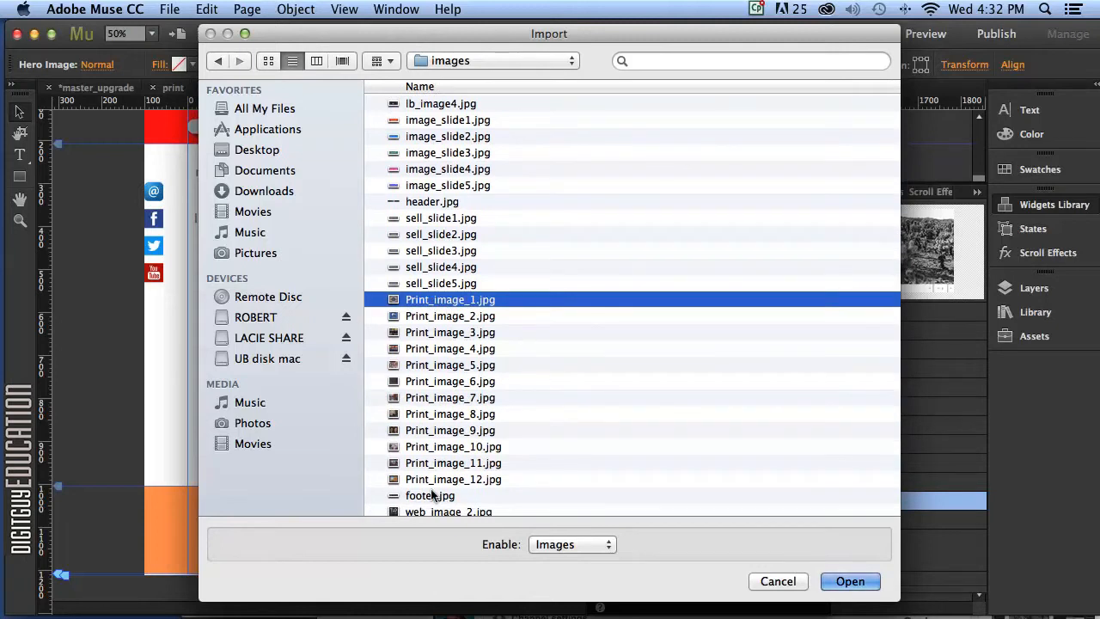
shift+click(426, 478)
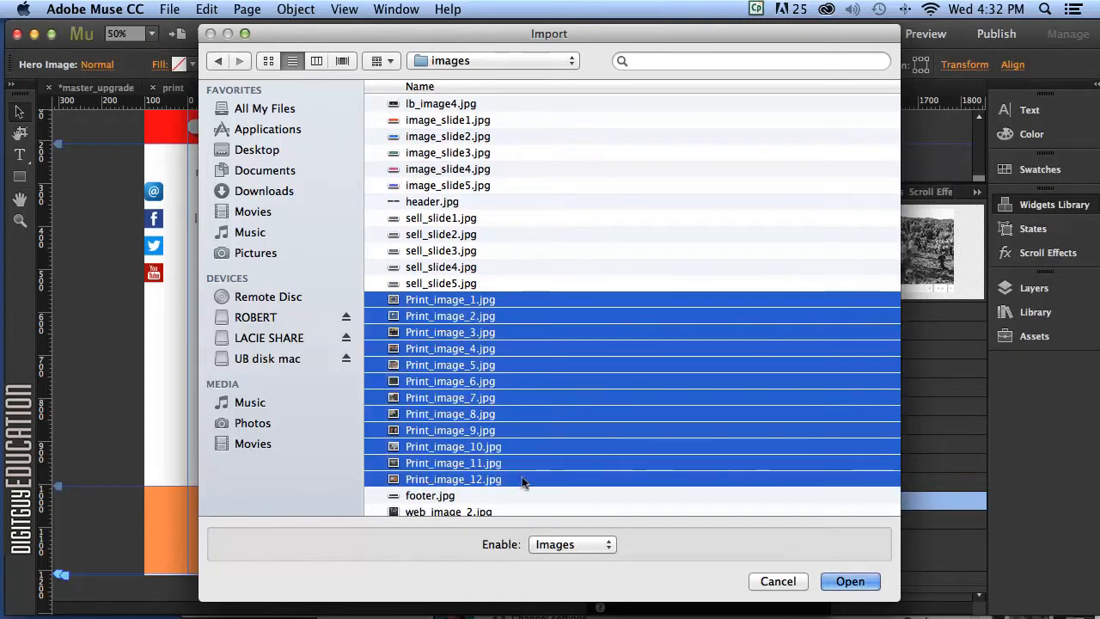
click(851, 581)
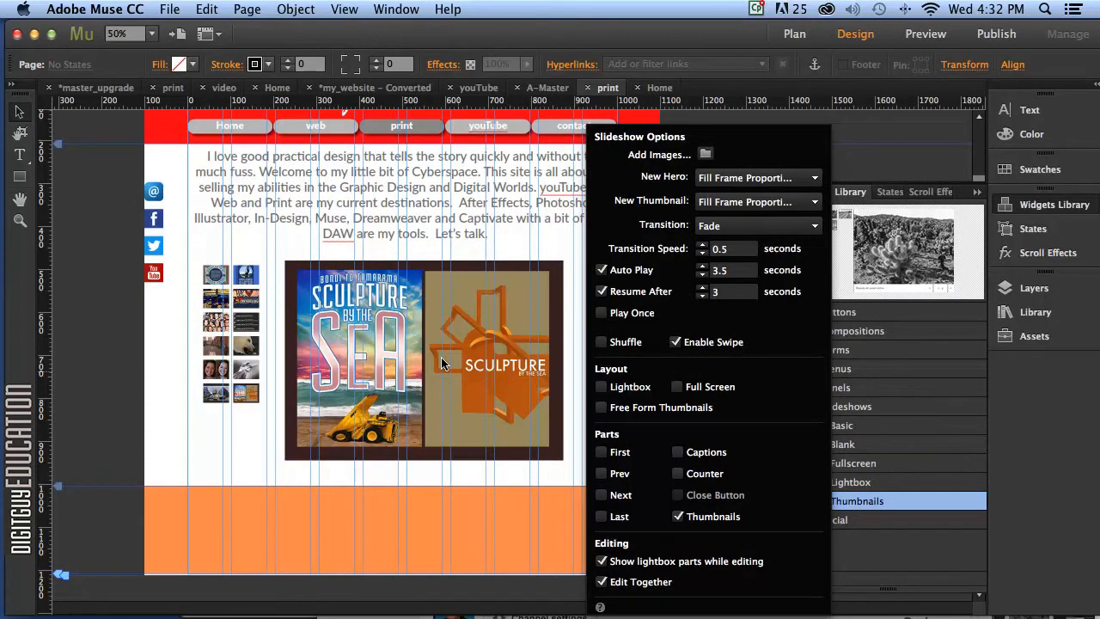
Close Slideshow Options and preview the print page.
click(415, 348)
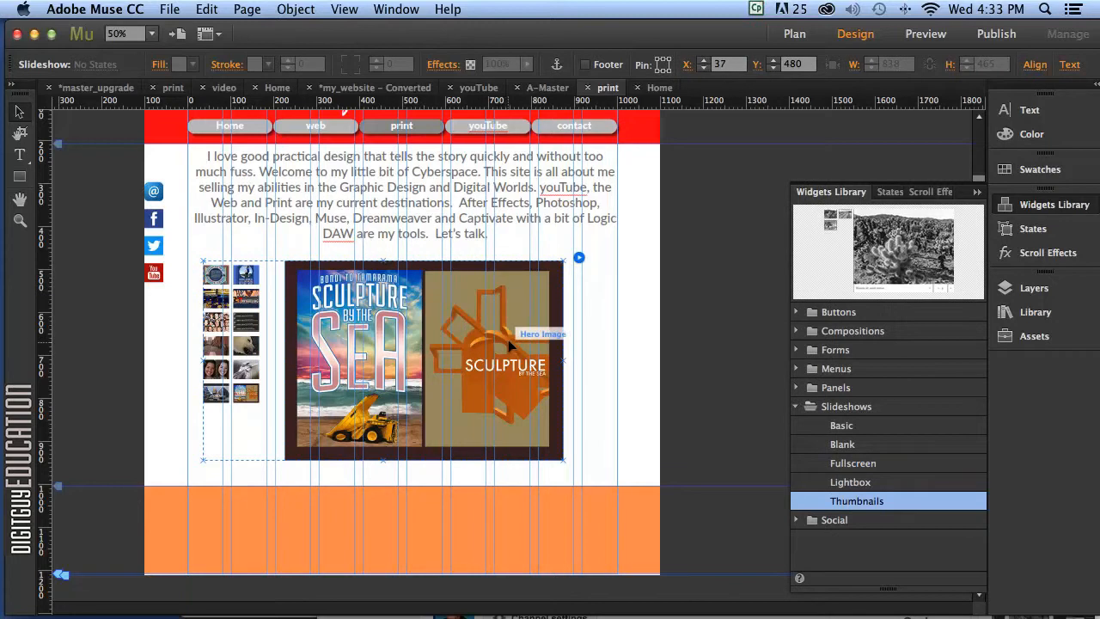
click(923, 35)
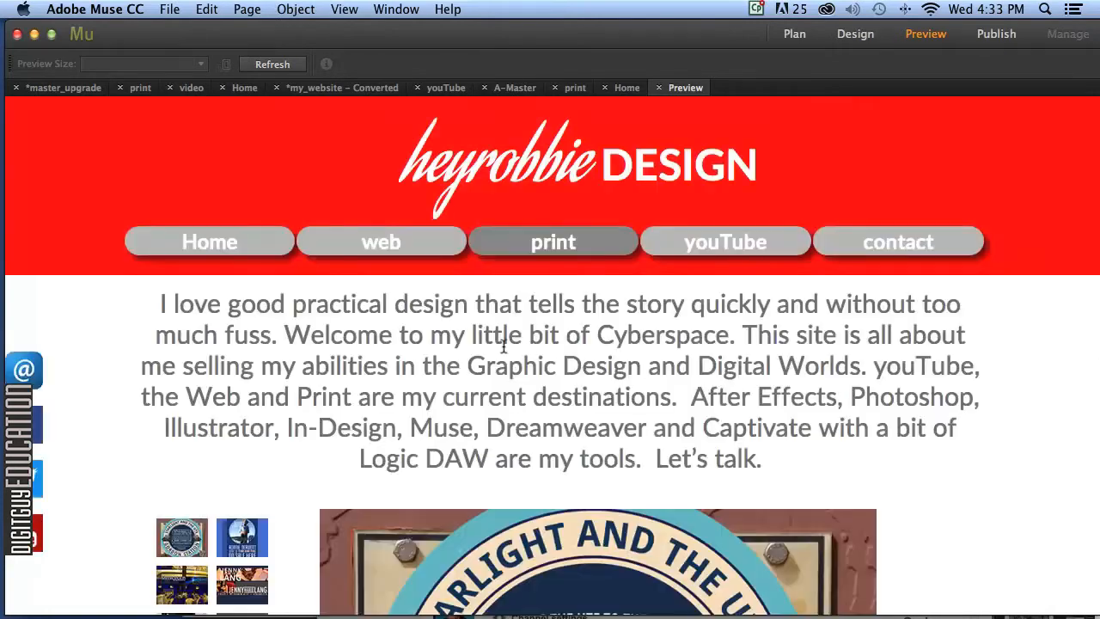
Test the slideshow in Preview by clicking eight thumbnails, then return to Design view.
scroll(546, 394, down, 5)
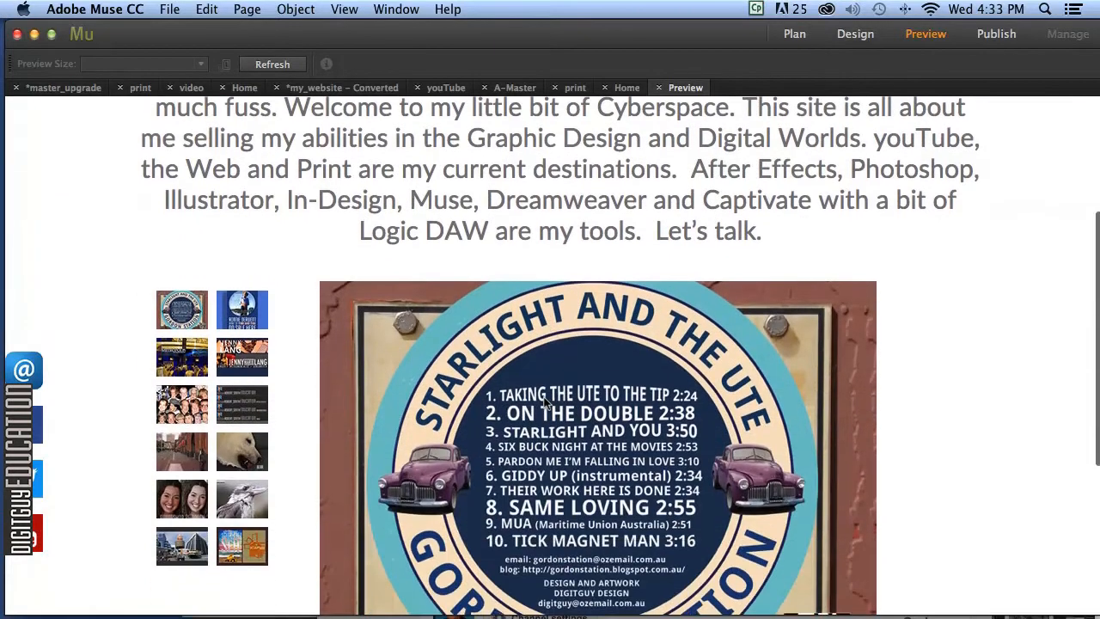
scroll(544, 401, down, 1)
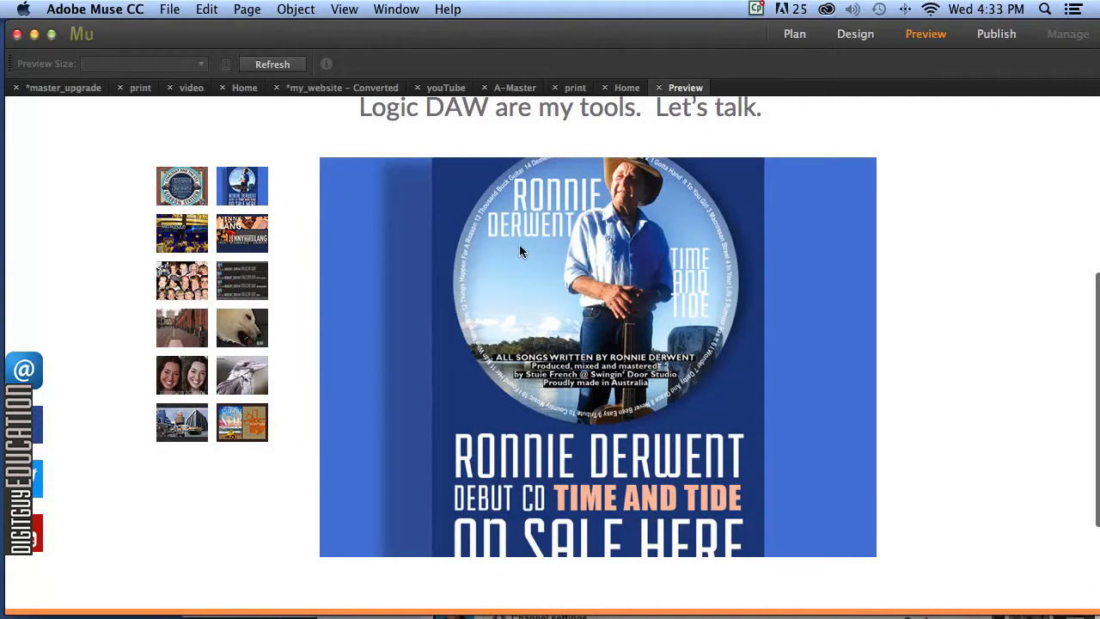
click(265, 241)
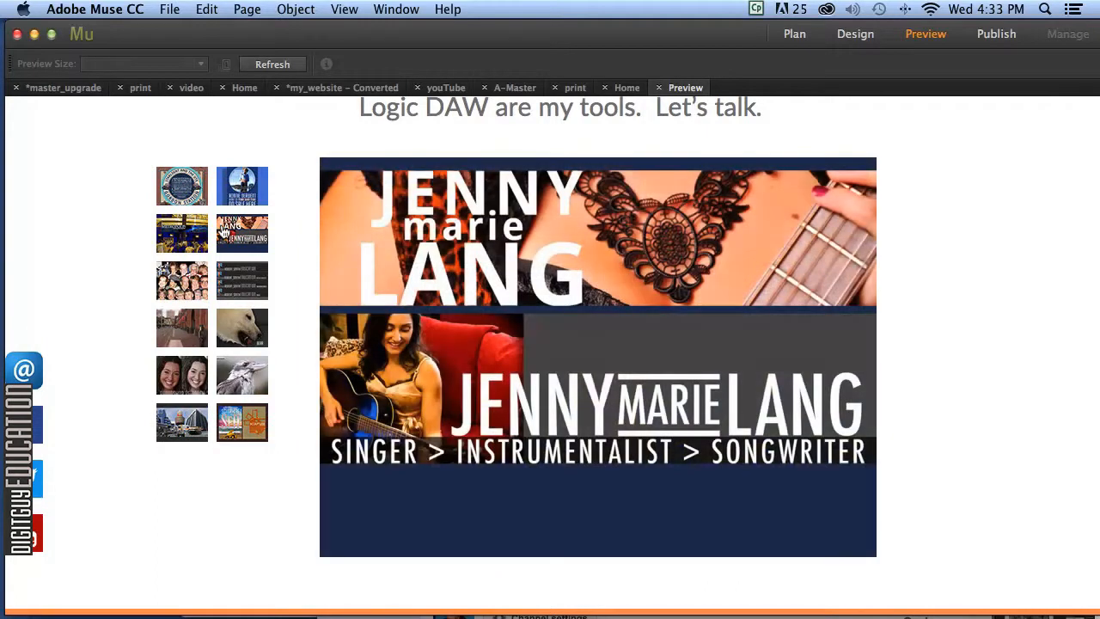
click(231, 273)
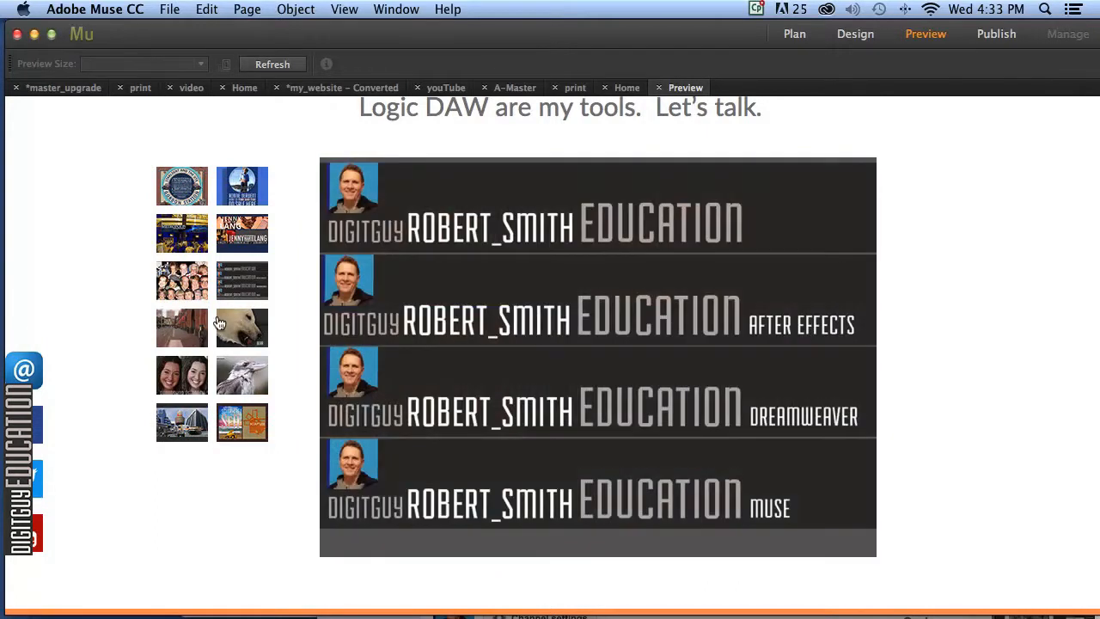
click(258, 333)
click(234, 376)
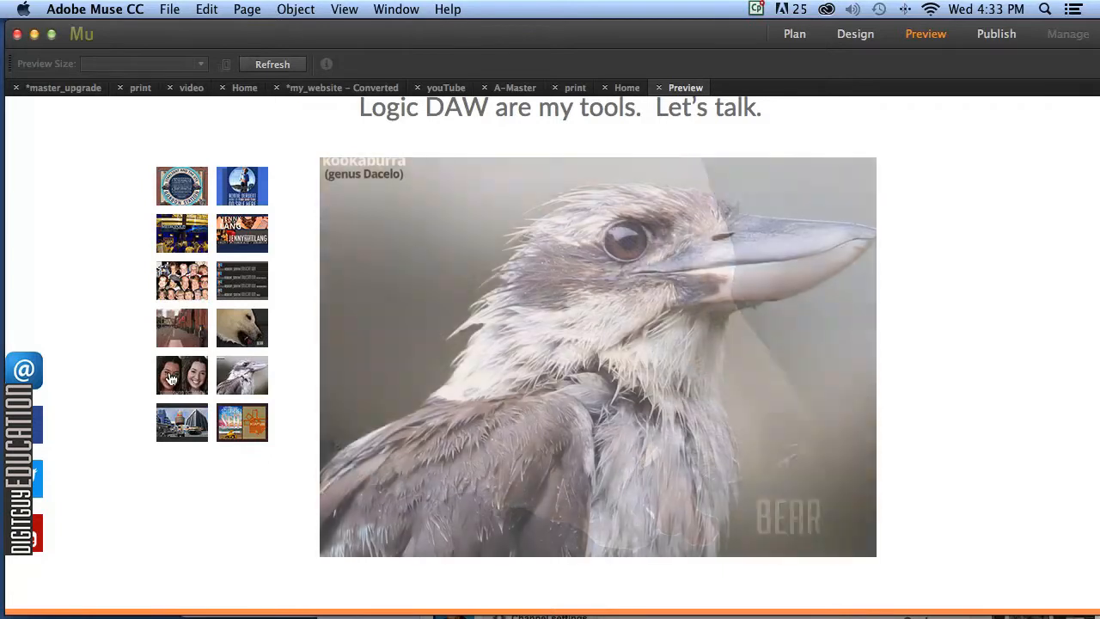
click(177, 374)
click(233, 418)
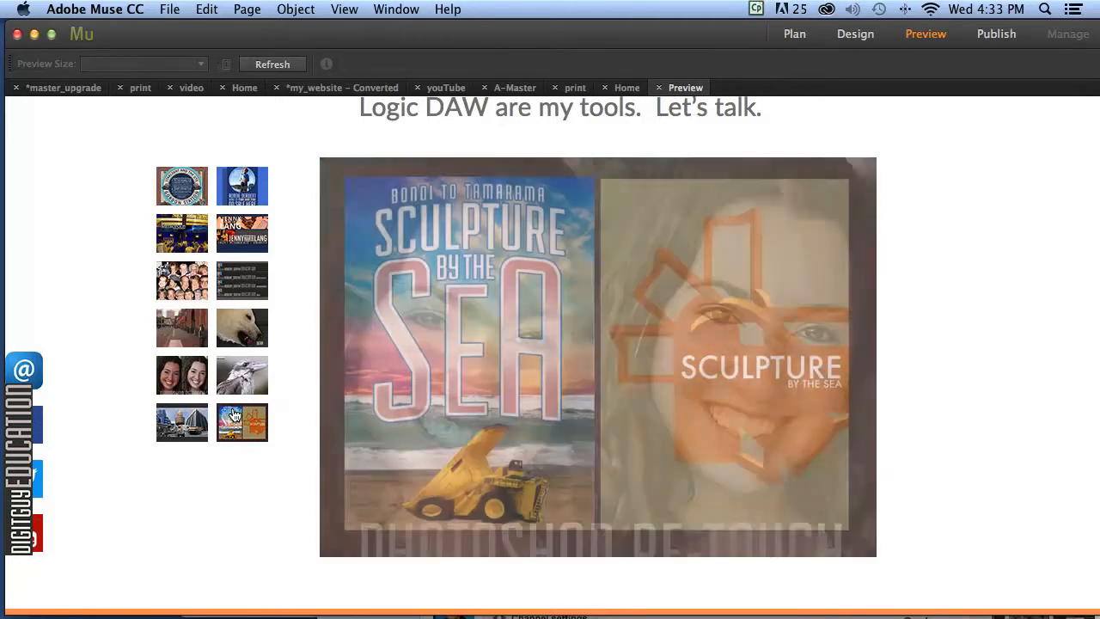
click(182, 417)
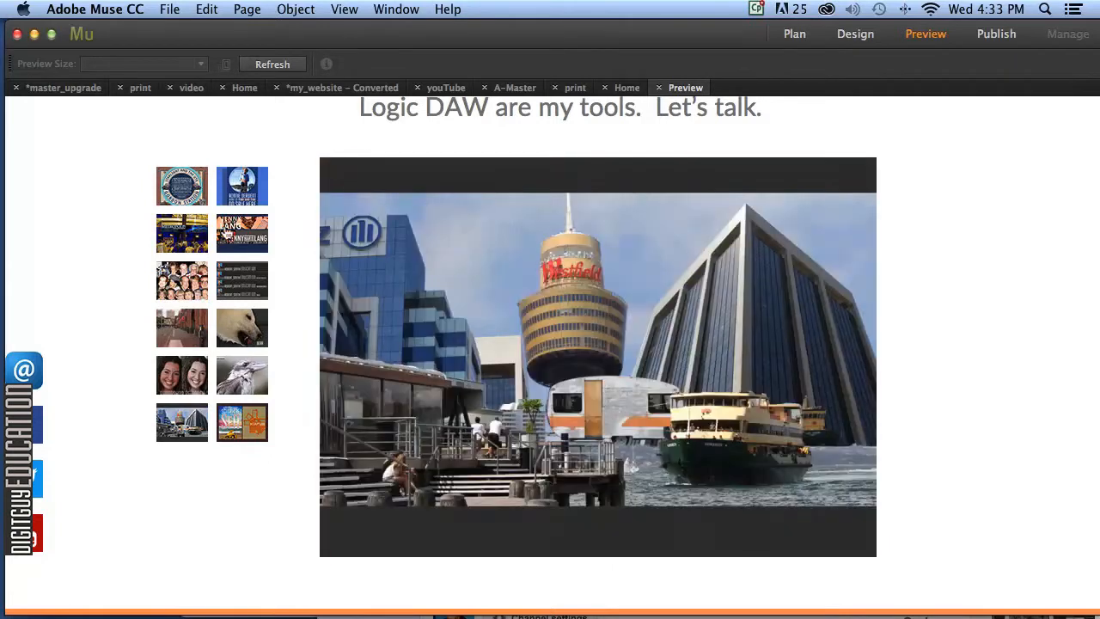
click(174, 188)
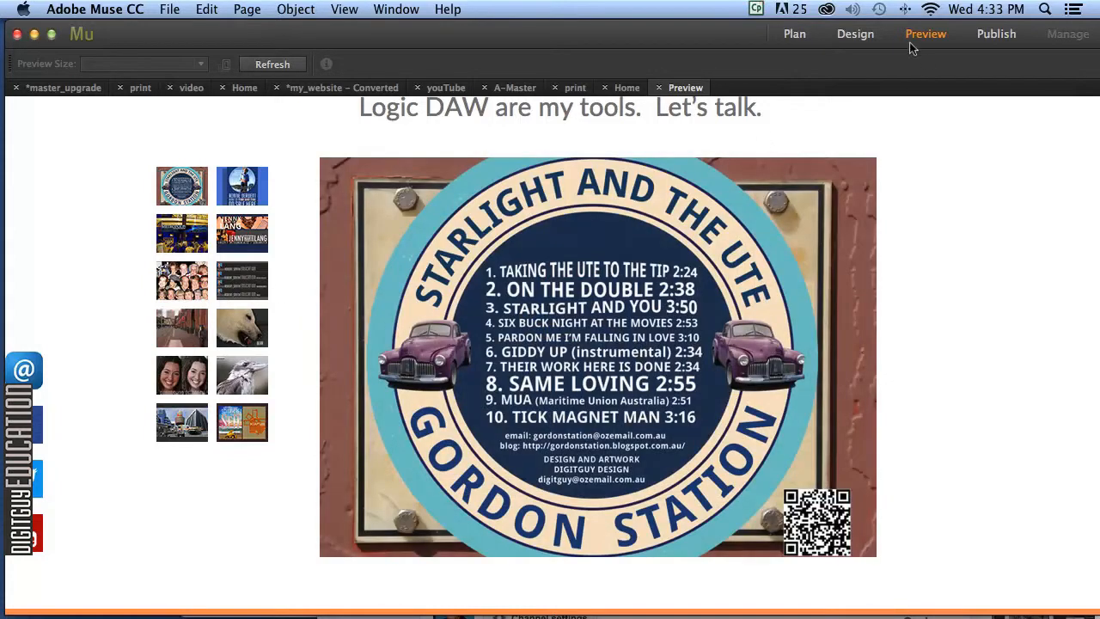
click(857, 36)
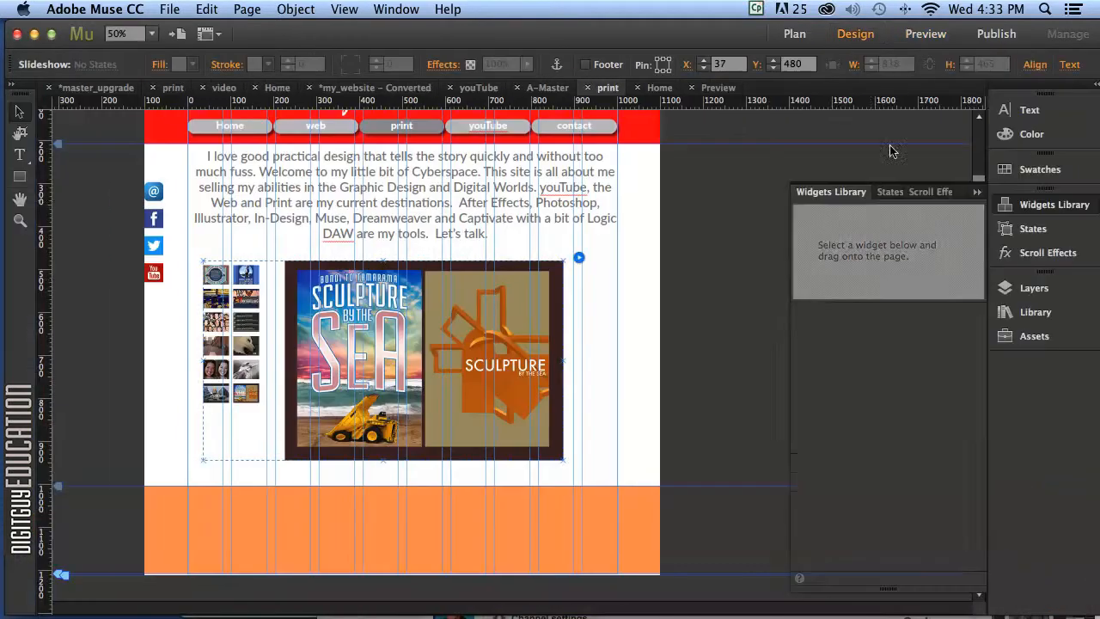
Extend the page bottom about 40 px and move the hero image lower.
click(465, 359)
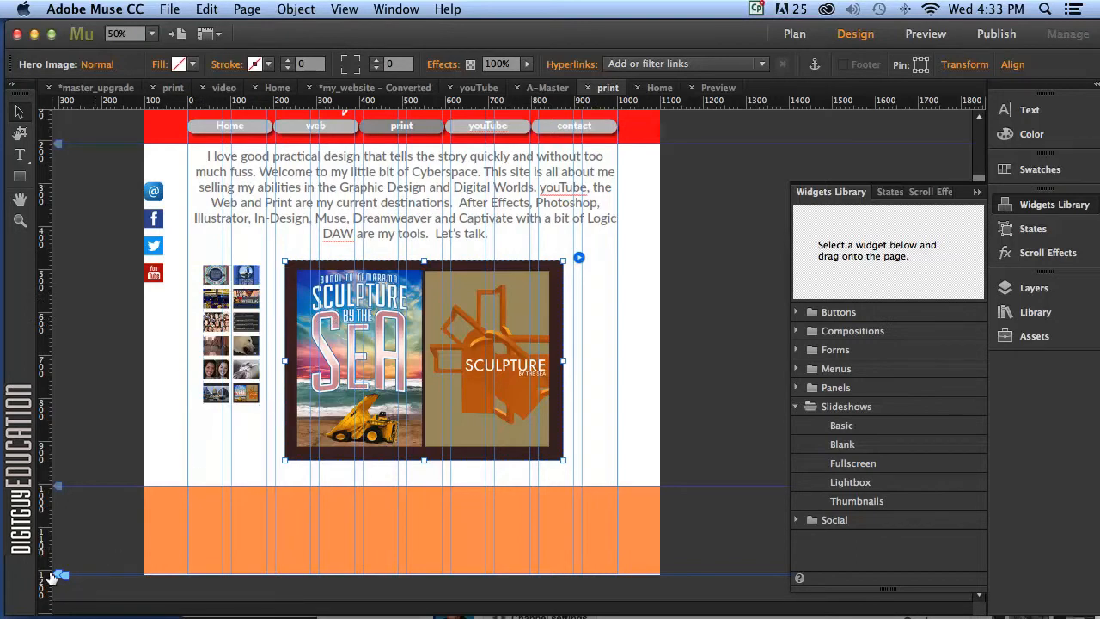
mouse_move(50, 578)
mouse_down()
mouse_move(52, 610)
mouse_move(58, 561)
mouse_up()
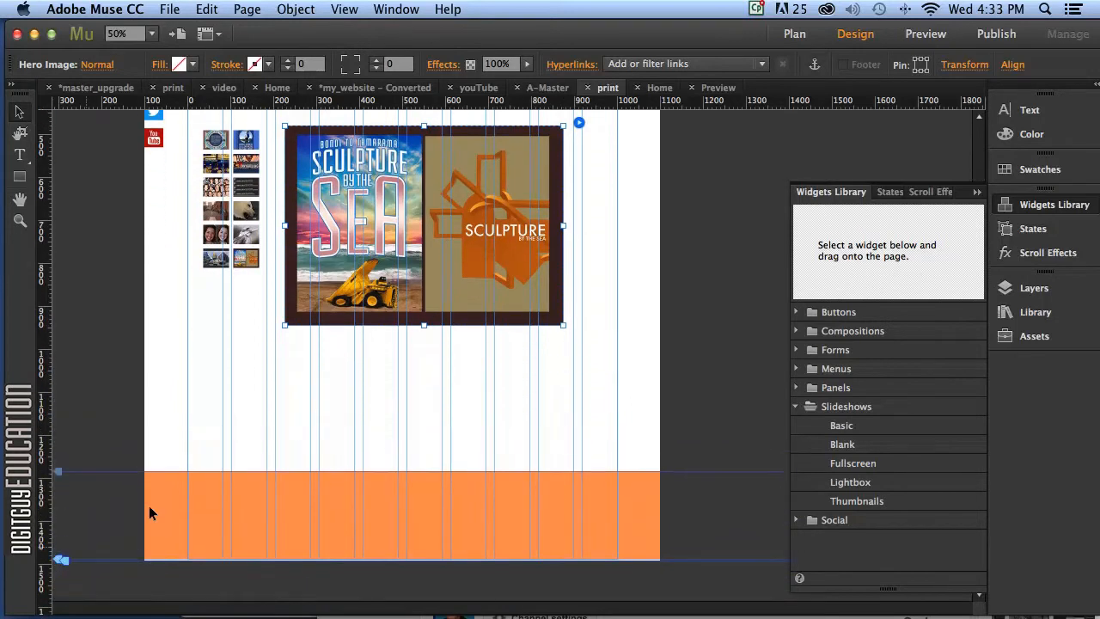
drag(421, 271, 391, 388)
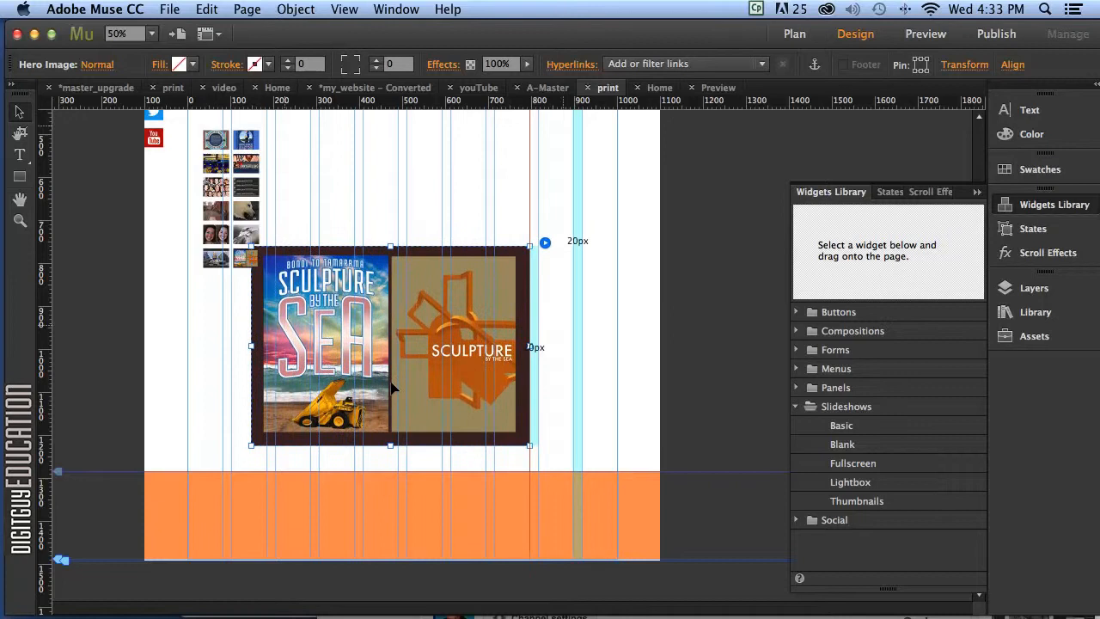
Widen the thumbnail grid into two rows of six and place it above the hero image.
click(258, 207)
drag(259, 176, 323, 168)
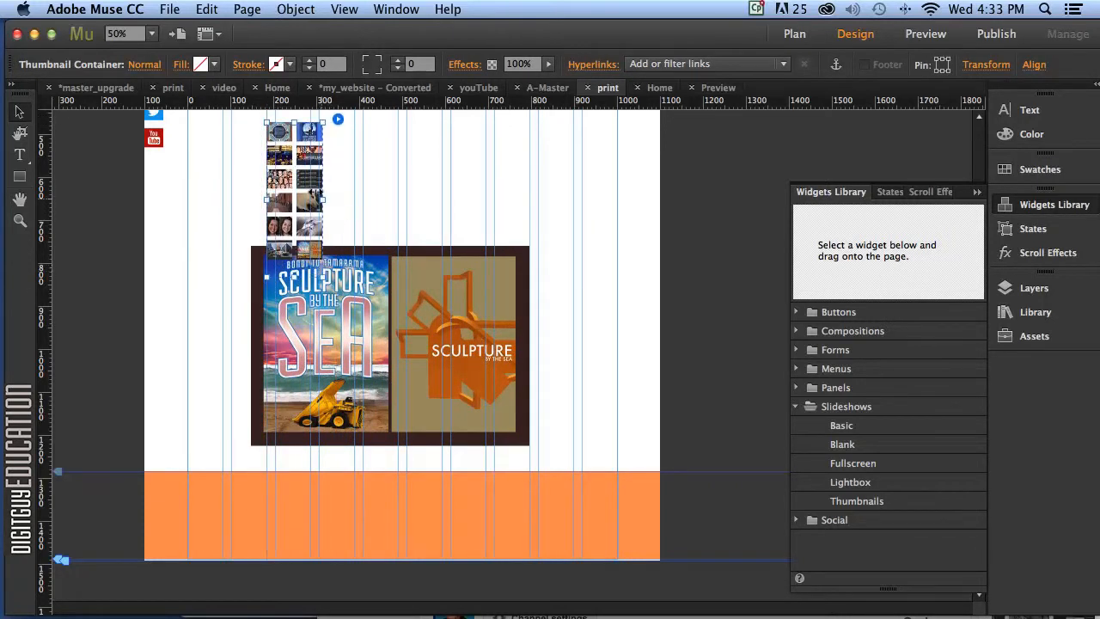
drag(329, 189, 465, 184)
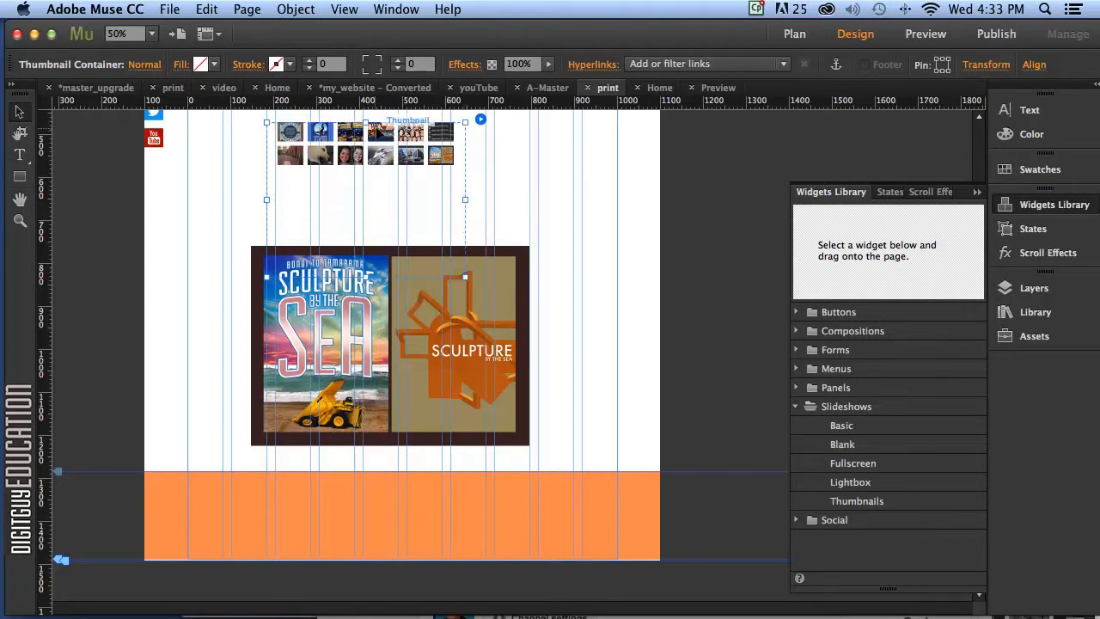
drag(383, 130, 365, 188)
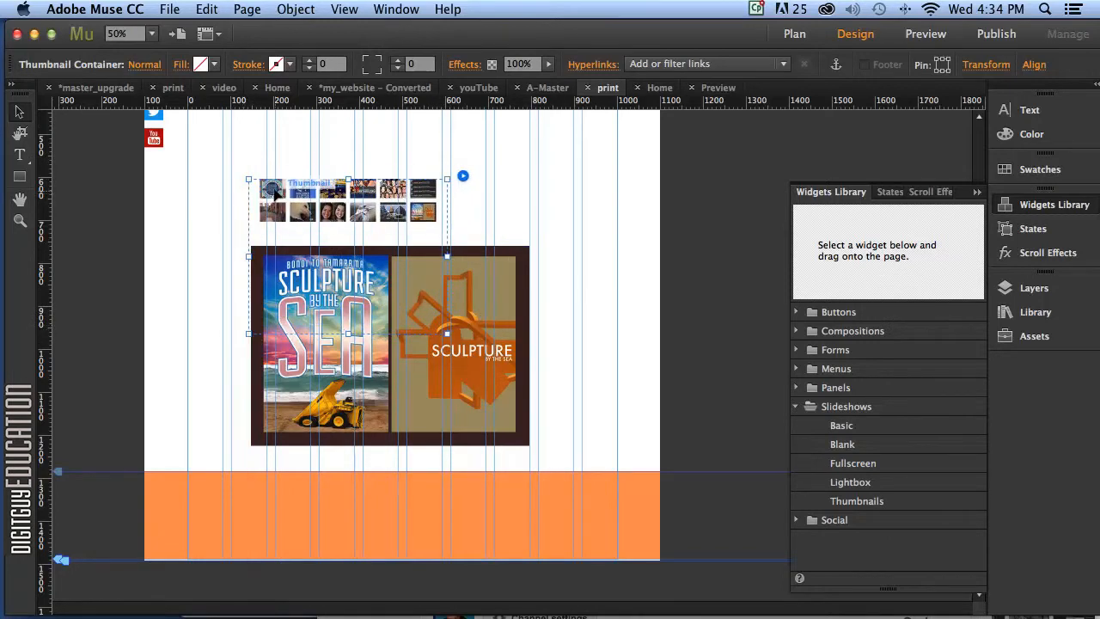
Enlarge the slideshow thumbnails to 76×58 px.
click(282, 196)
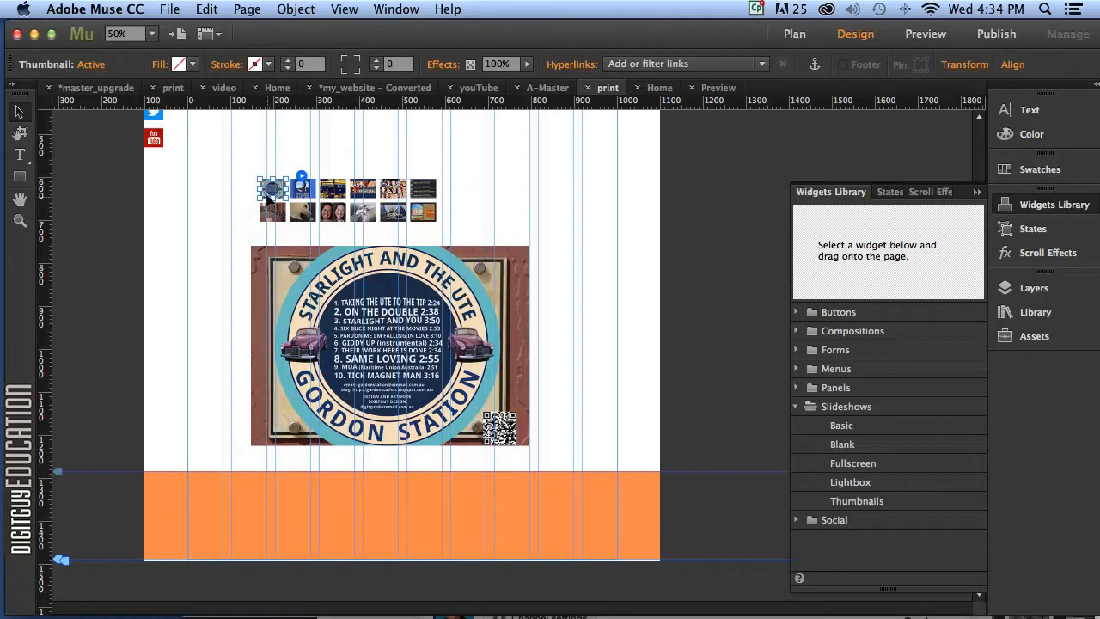
click(302, 177)
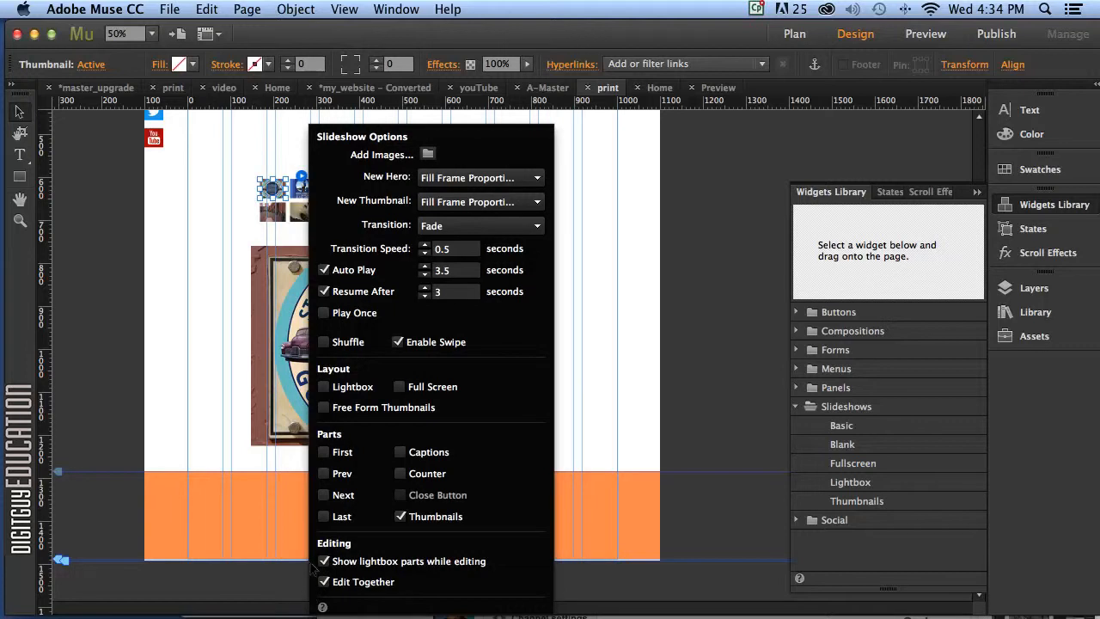
click(294, 230)
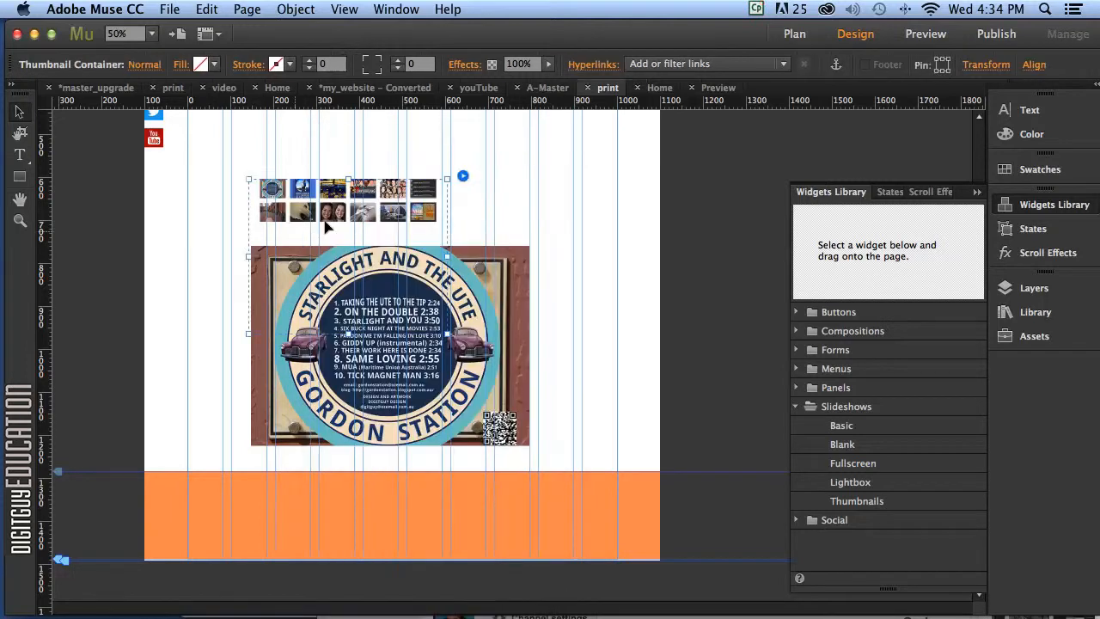
click(271, 188)
drag(288, 199, 301, 217)
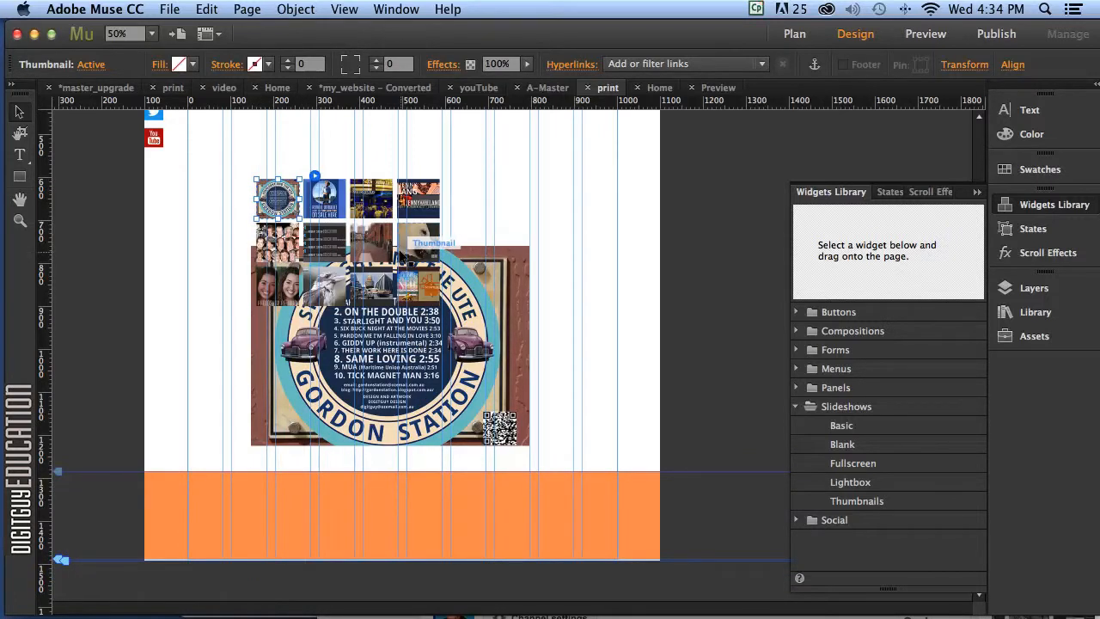
Move the thumbnail grid up and to the right, above the hero image.
drag(418, 243, 608, 226)
click(622, 226)
click(374, 239)
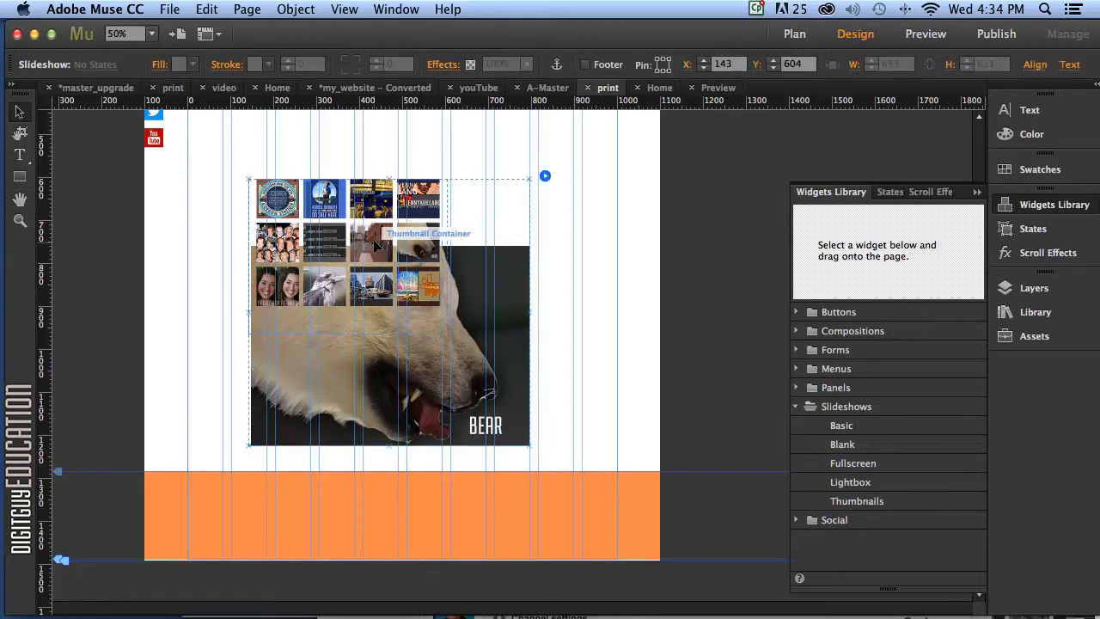
click(375, 239)
drag(375, 240, 413, 175)
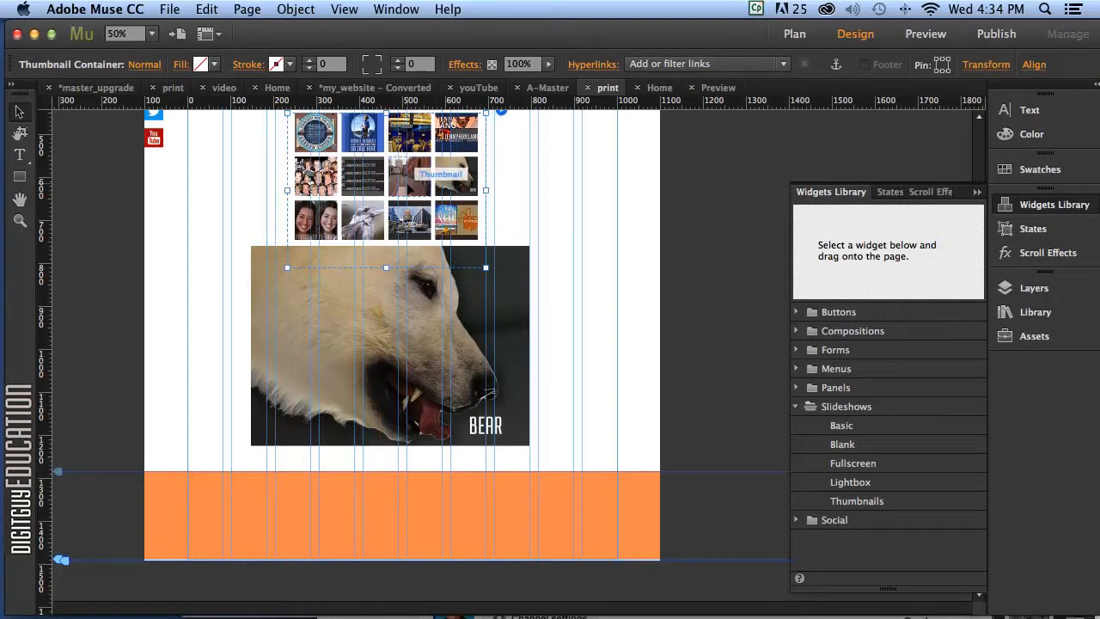
Widen the thumbnail grid to 646 px so it forms two rows.
click(575, 311)
scroll(599, 285, up, 3)
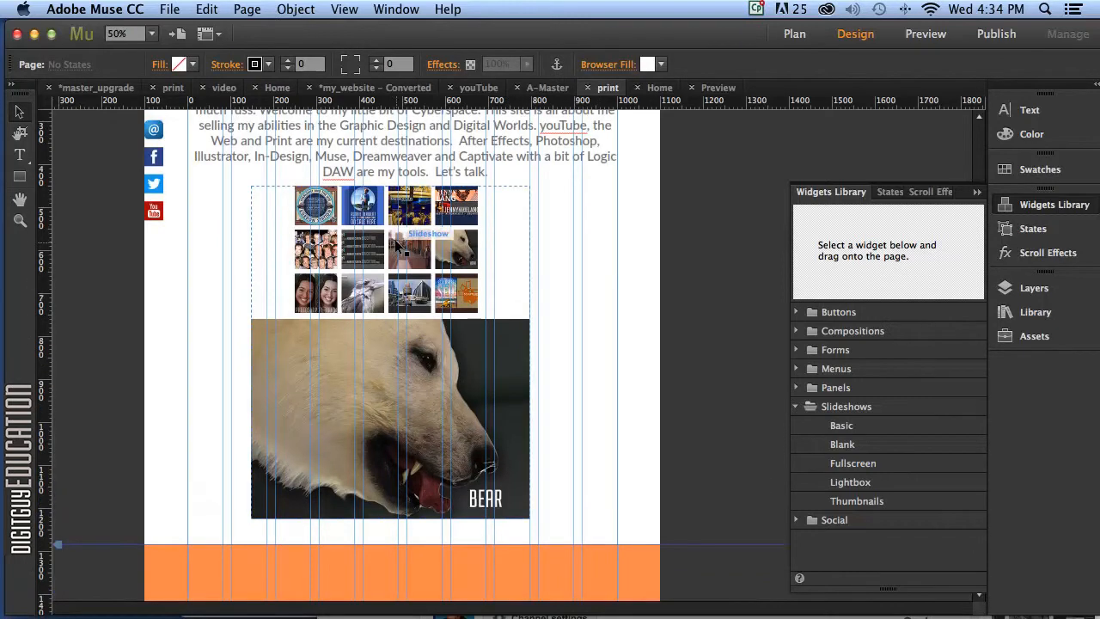
click(531, 284)
click(477, 245)
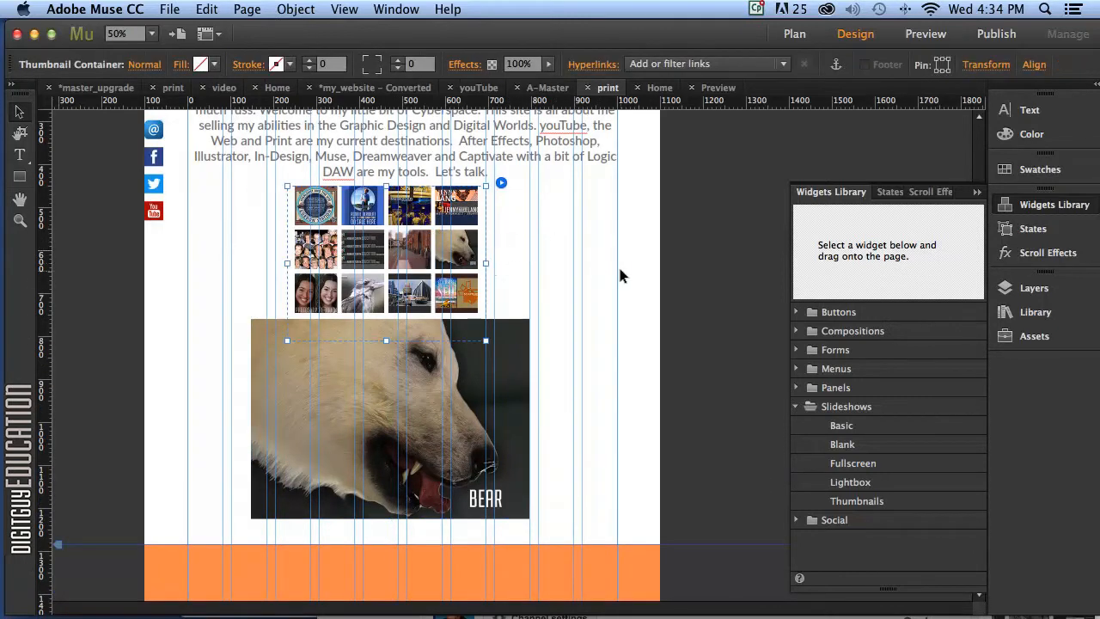
drag(480, 255, 517, 278)
Align the thumbnail grid, move the bear hero image up beneath it, and preview the page.
drag(415, 269, 414, 286)
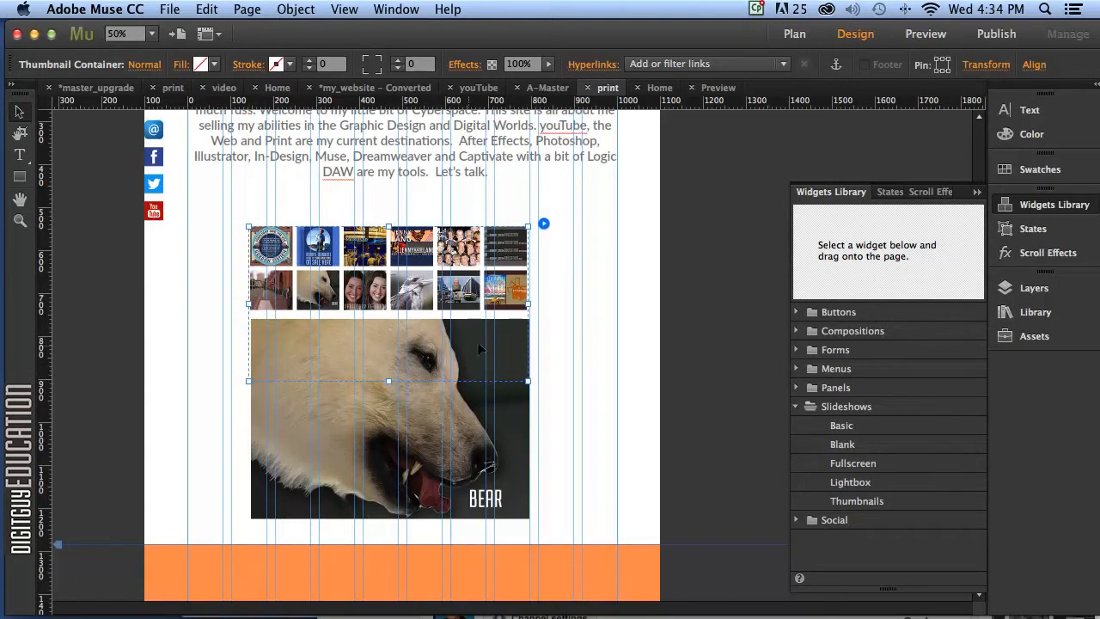
drag(414, 281, 415, 249)
drag(436, 388, 443, 370)
click(557, 324)
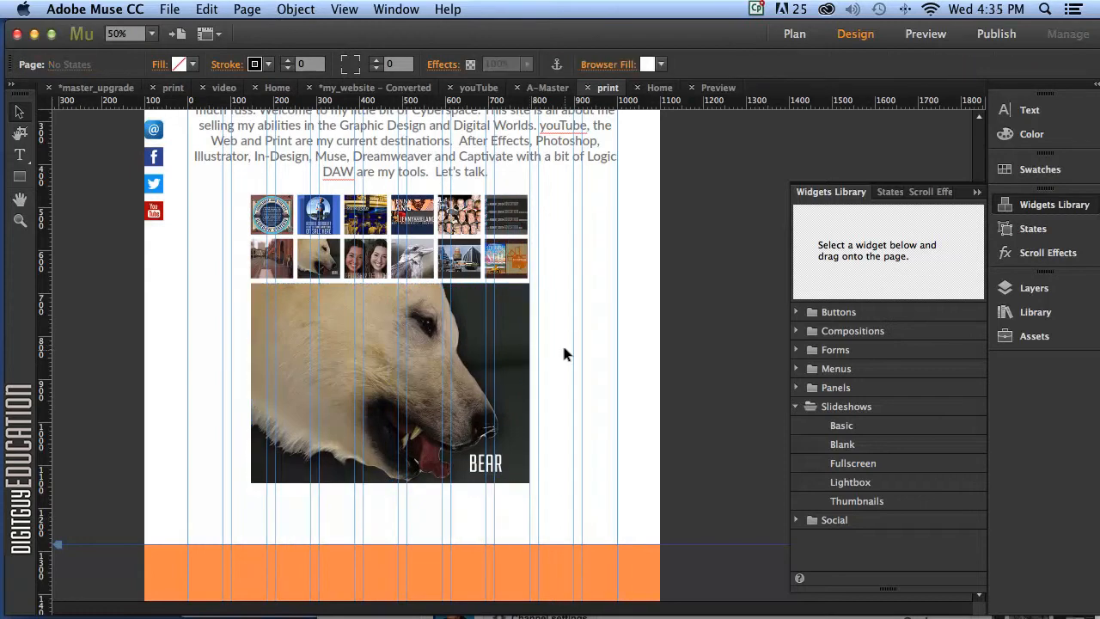
click(926, 33)
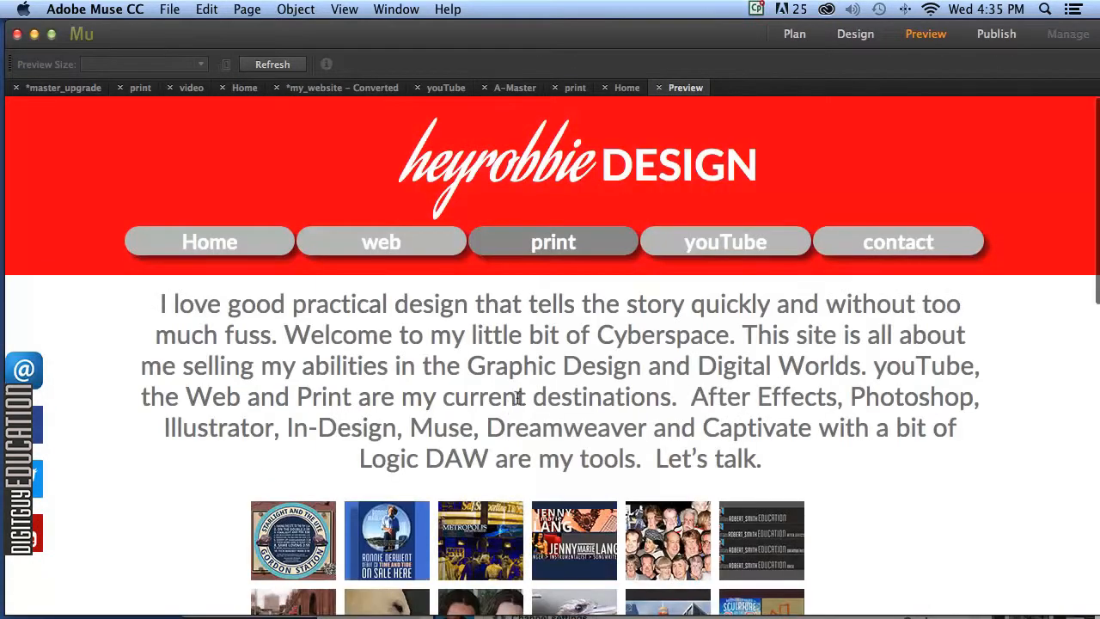
Test the slideshow by clicking thumbnails from the kookaburra through to Starlight and the Ute.
scroll(512, 408, down, 8)
click(576, 263)
click(653, 284)
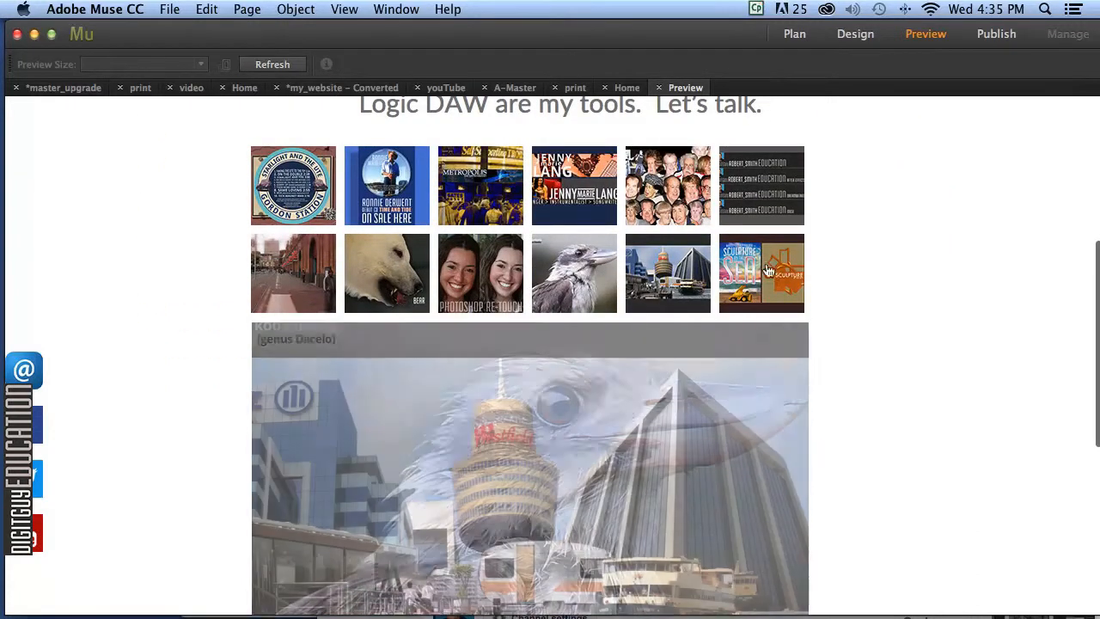
click(761, 272)
scroll(721, 353, down, 3)
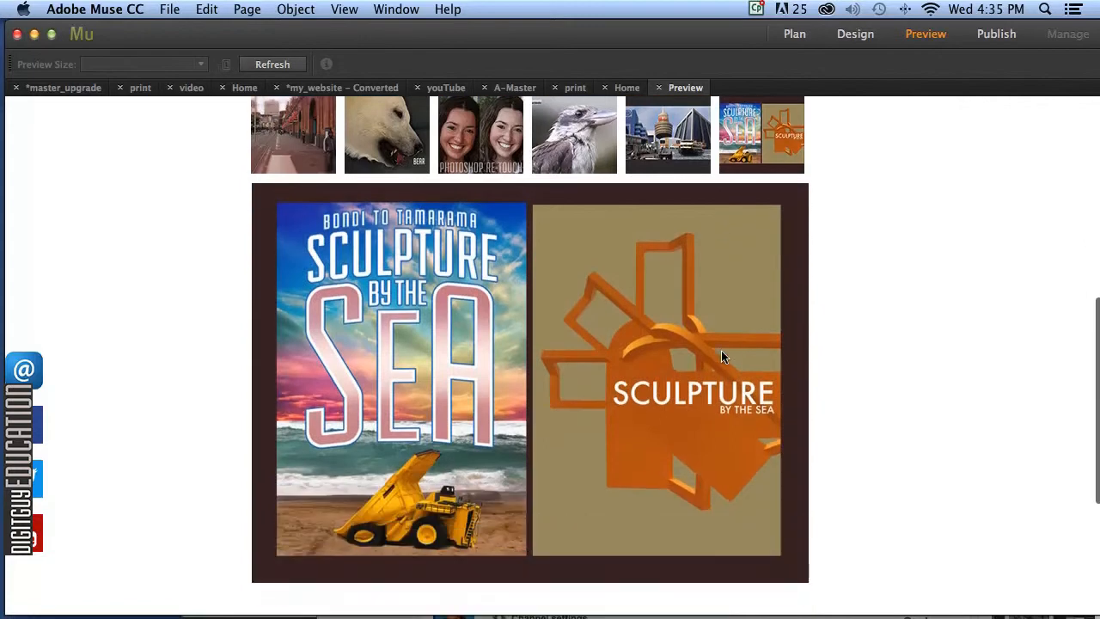
scroll(722, 355, up, 7)
click(456, 368)
click(369, 371)
click(291, 373)
Back in Design view, give the slideshow a Horizontal transition, 1-second speed and 5-second auto play.
click(855, 34)
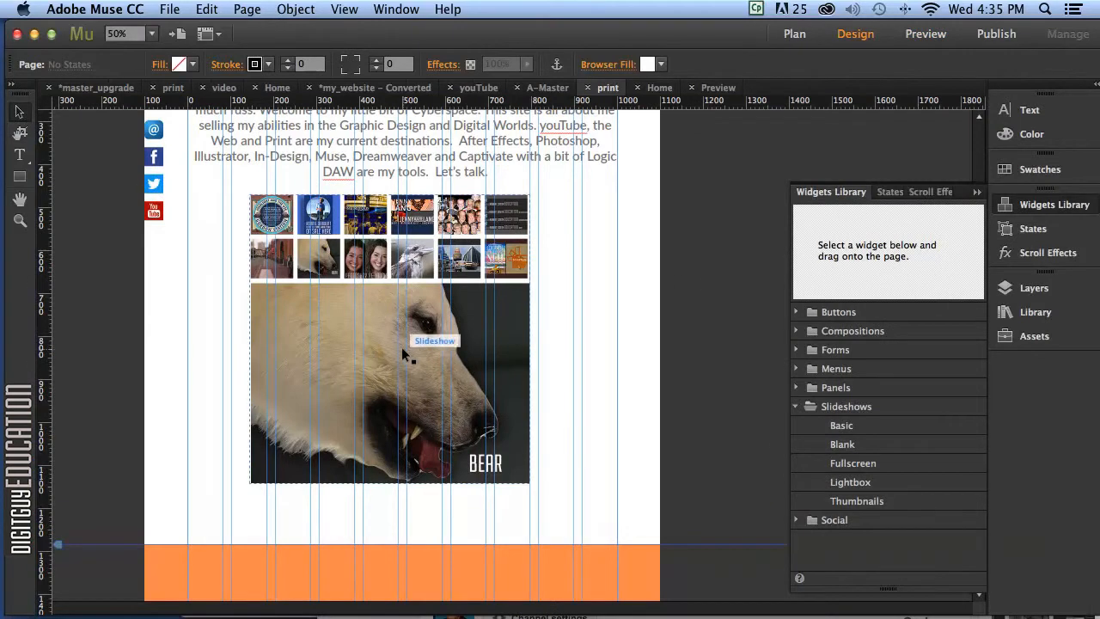
click(400, 348)
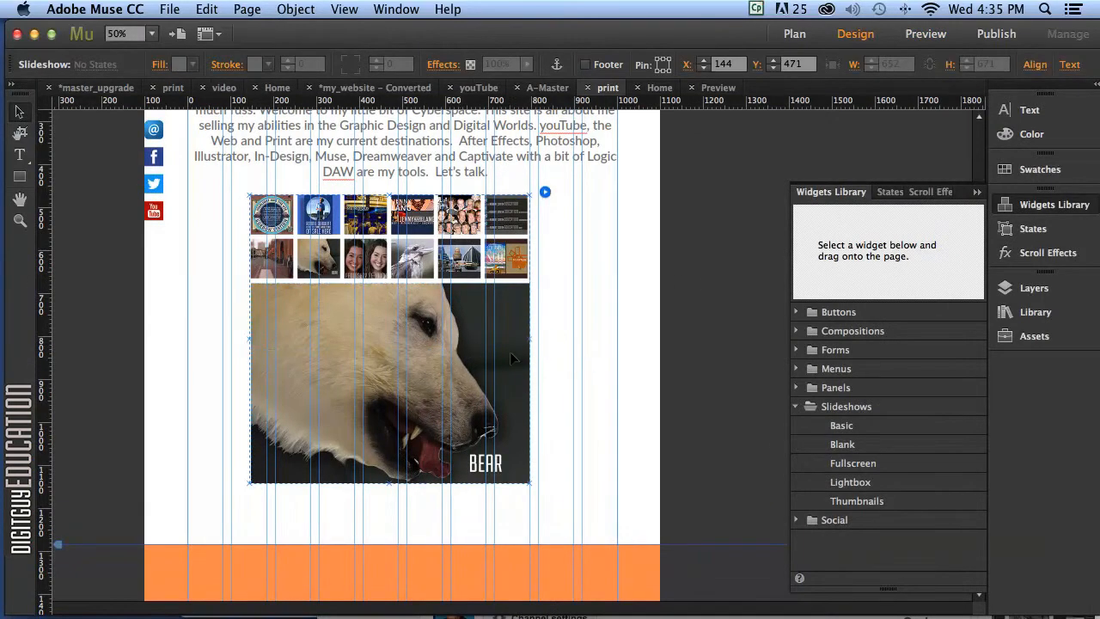
click(545, 193)
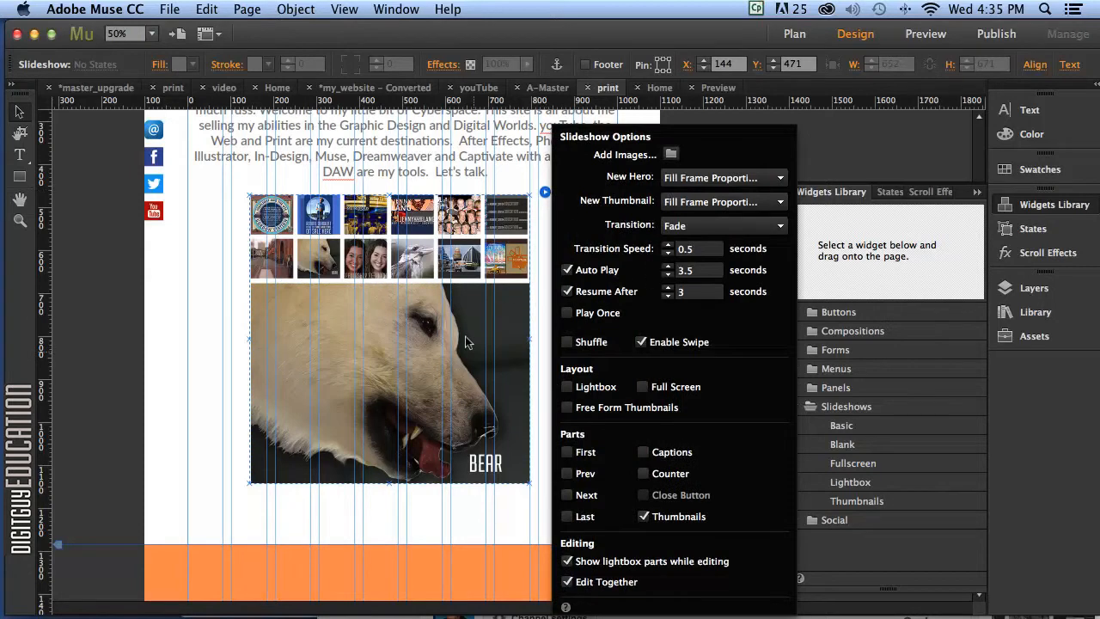
click(710, 225)
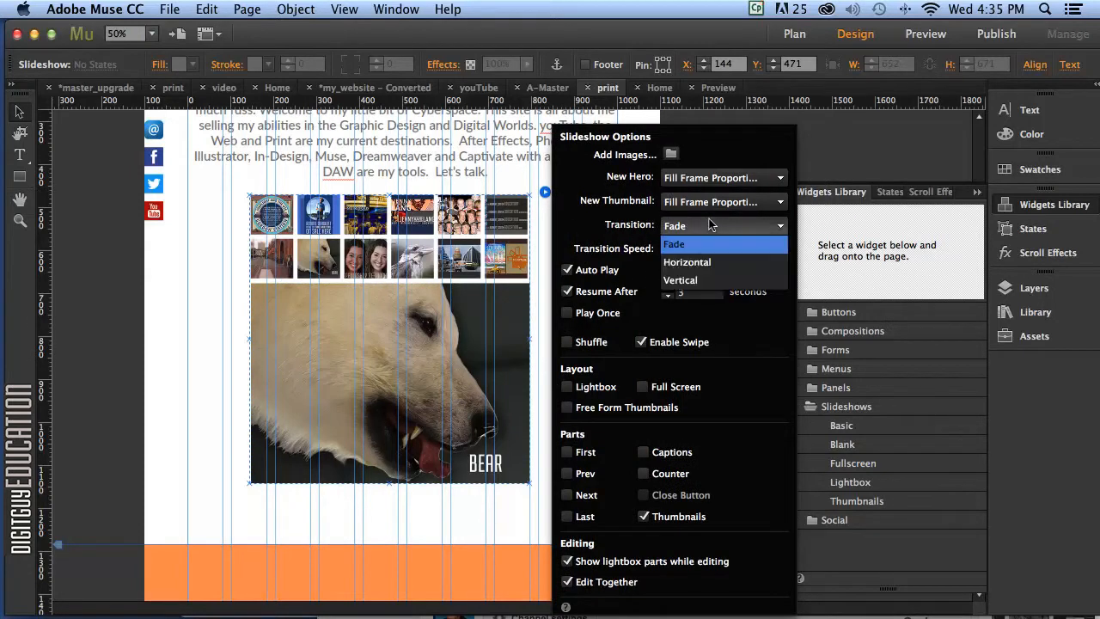
click(692, 264)
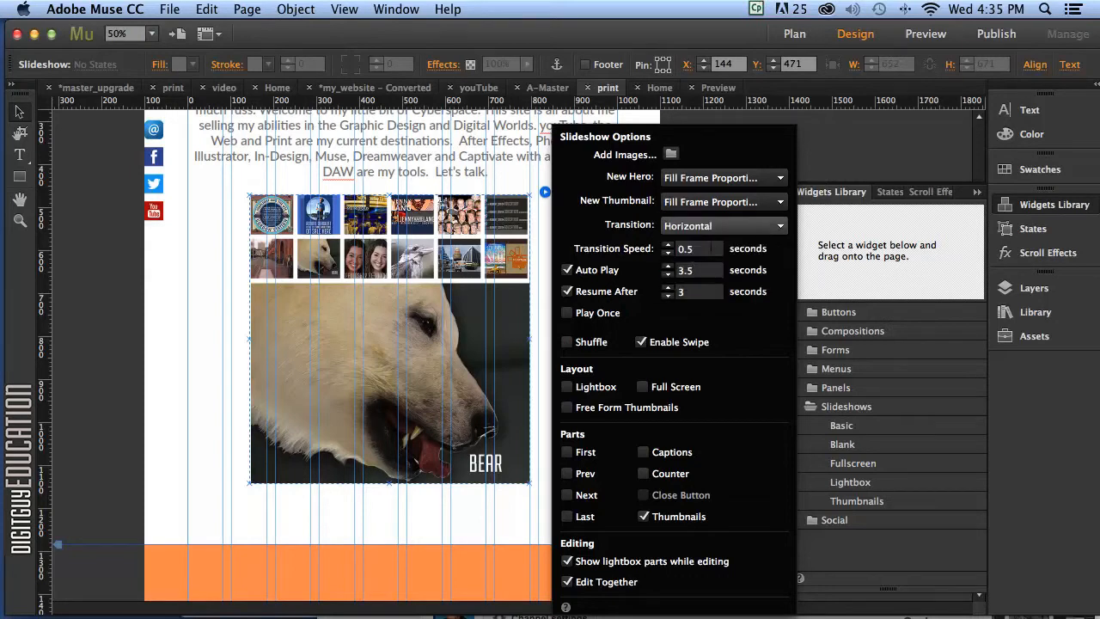
click(679, 249)
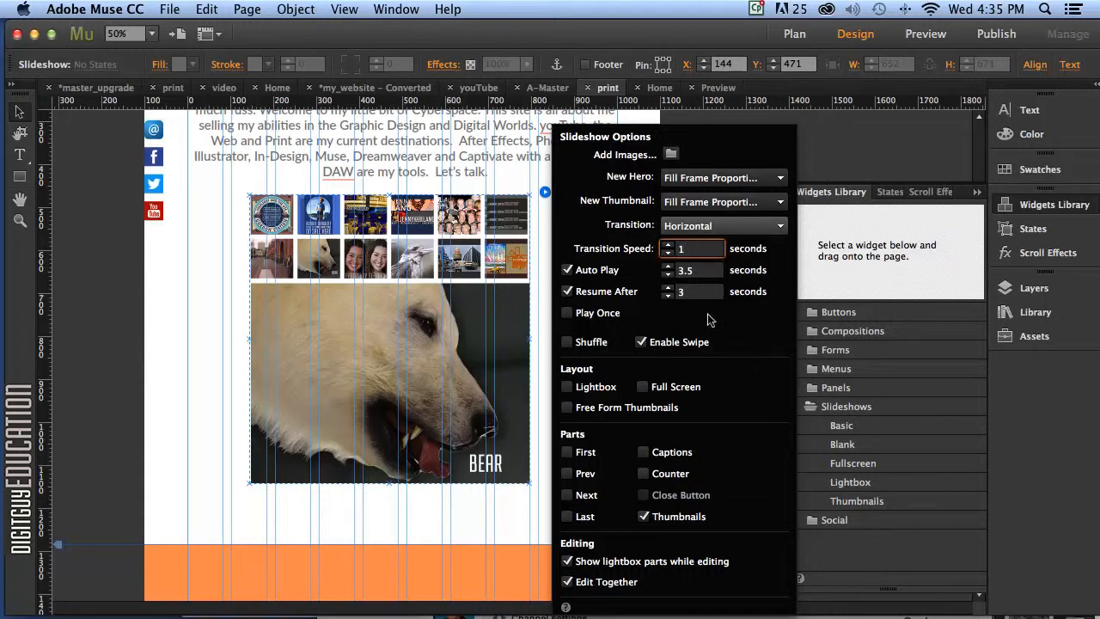
key(Tab)
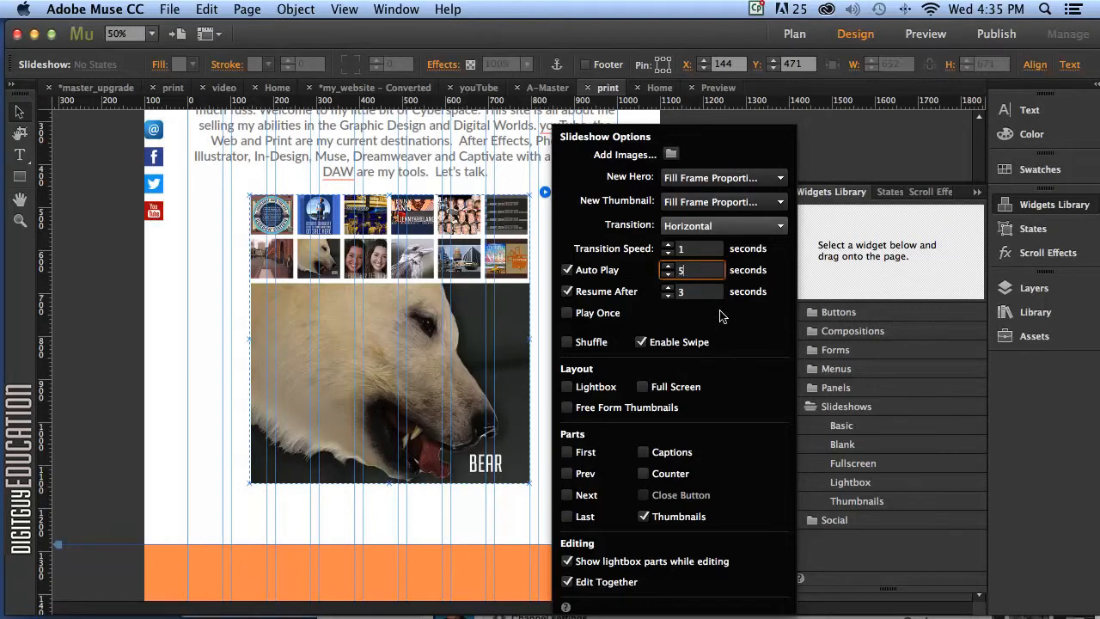
click(497, 517)
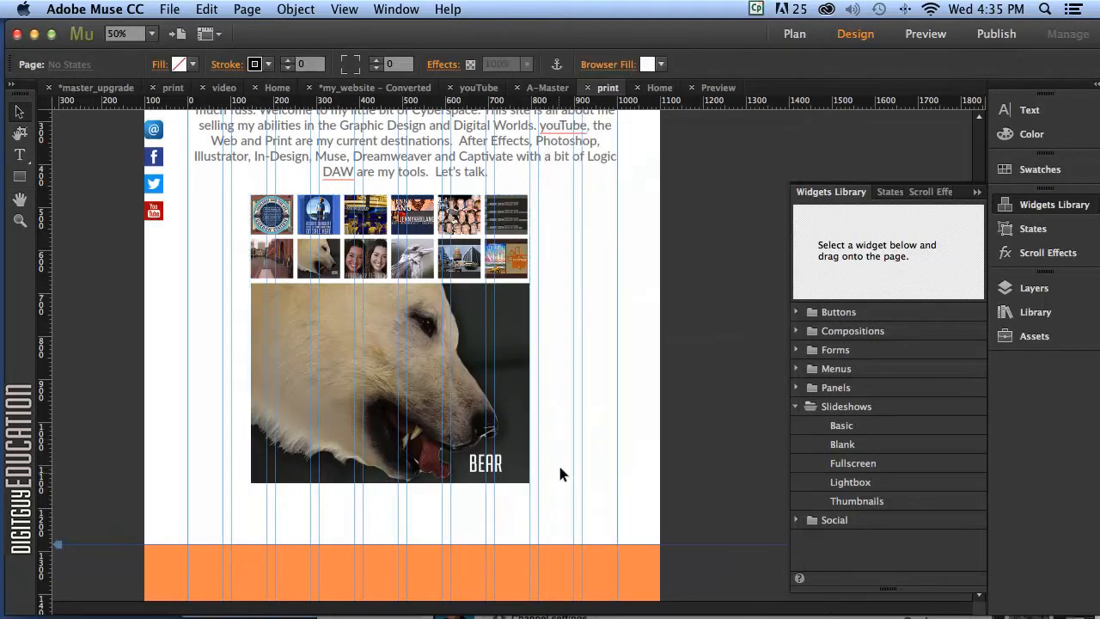
click(926, 33)
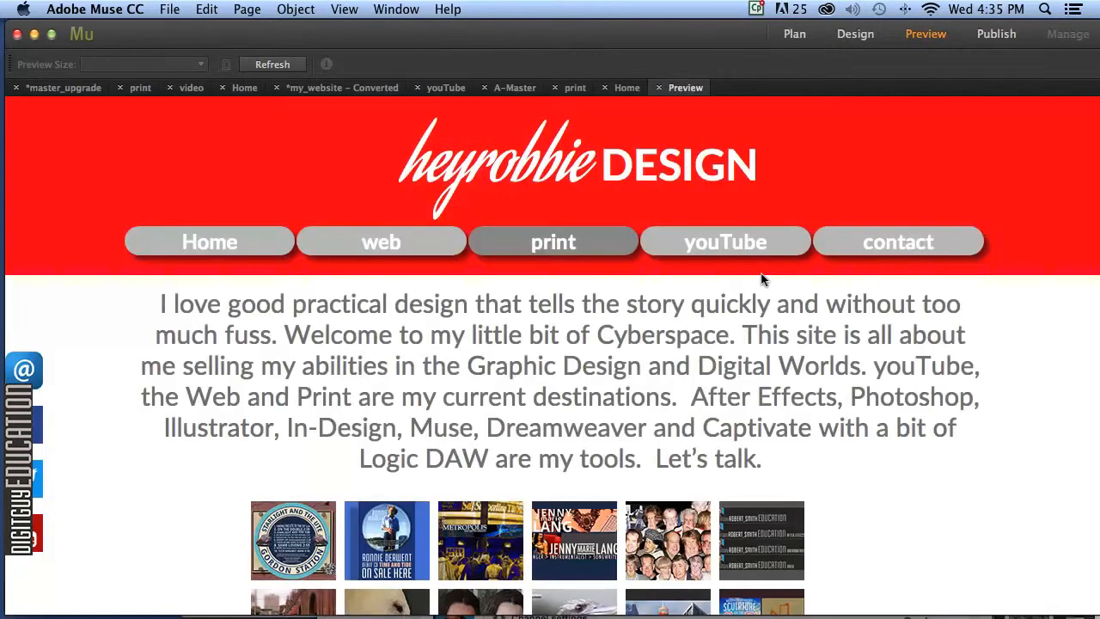
scroll(701, 424, down, 3)
scroll(699, 427, down, 8)
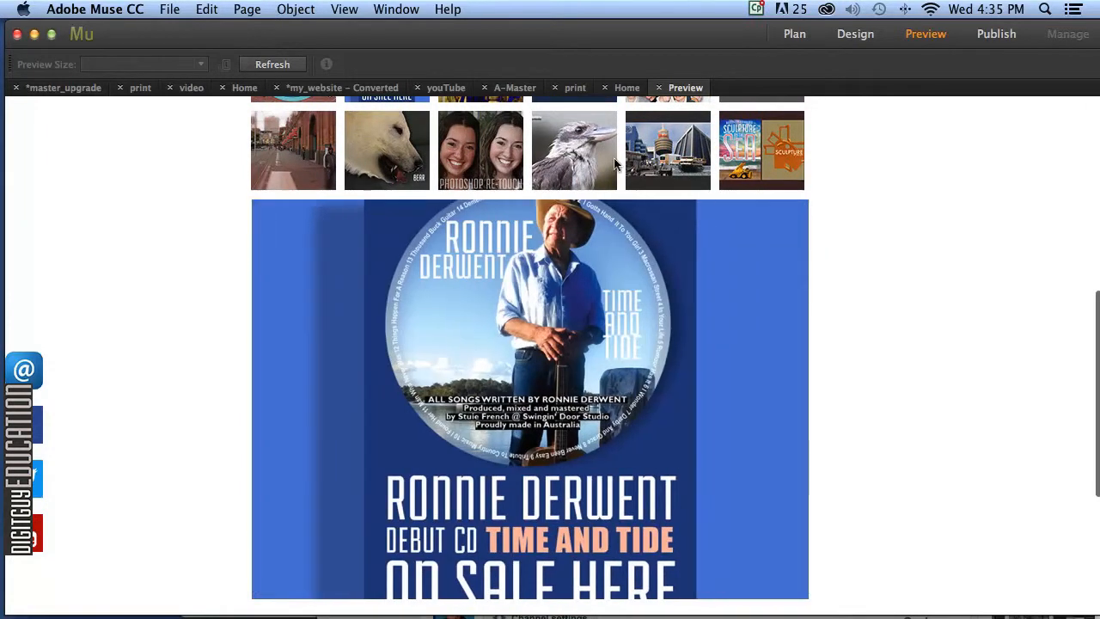
click(572, 153)
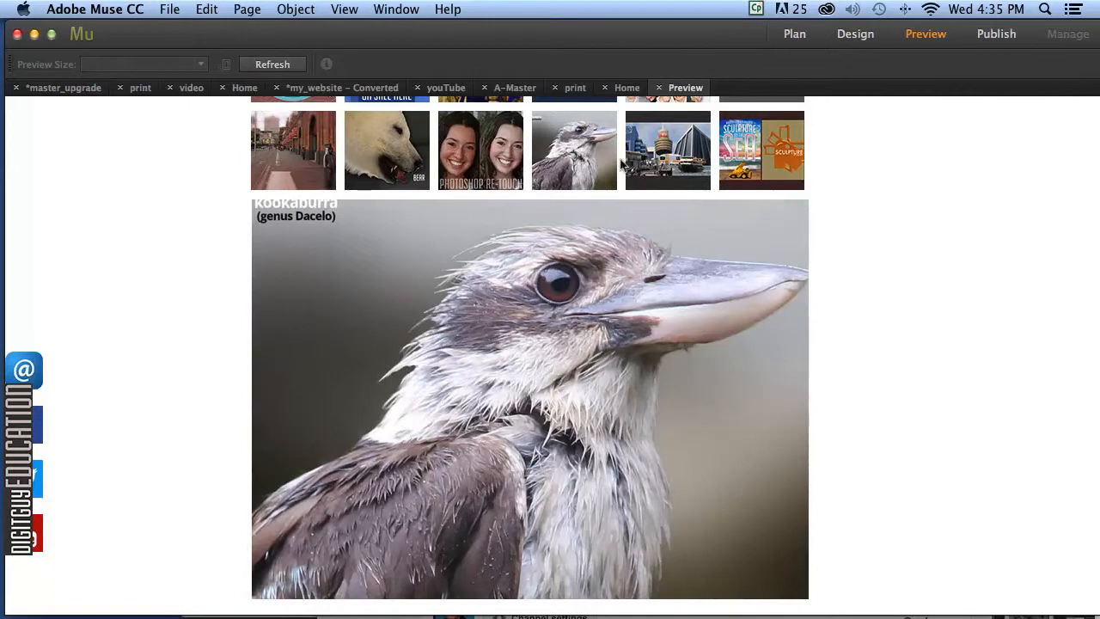
click(660, 160)
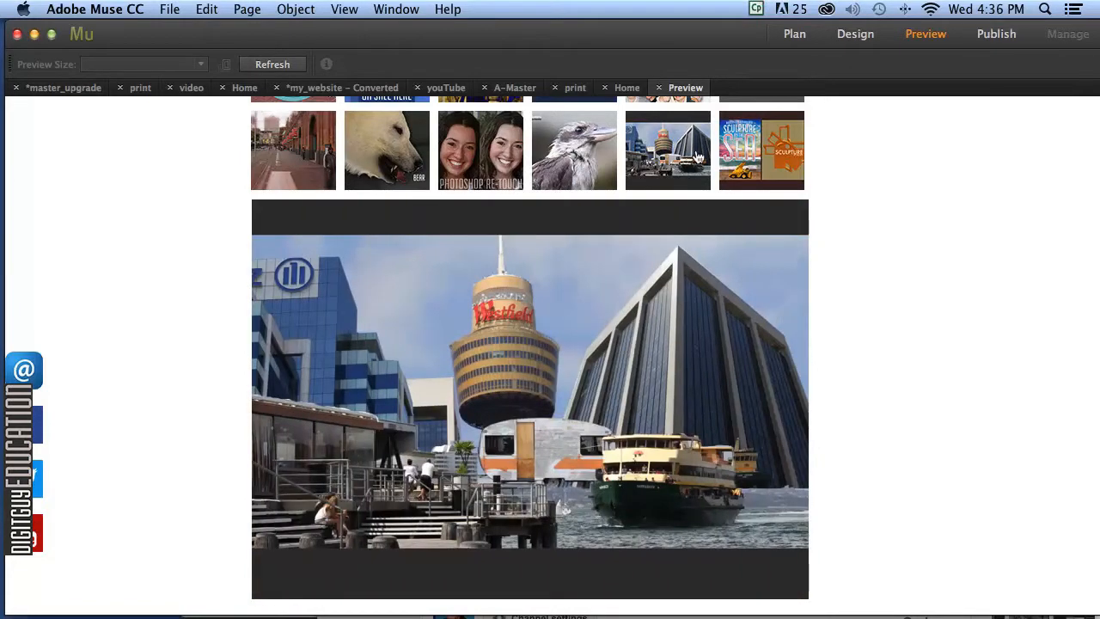
click(742, 160)
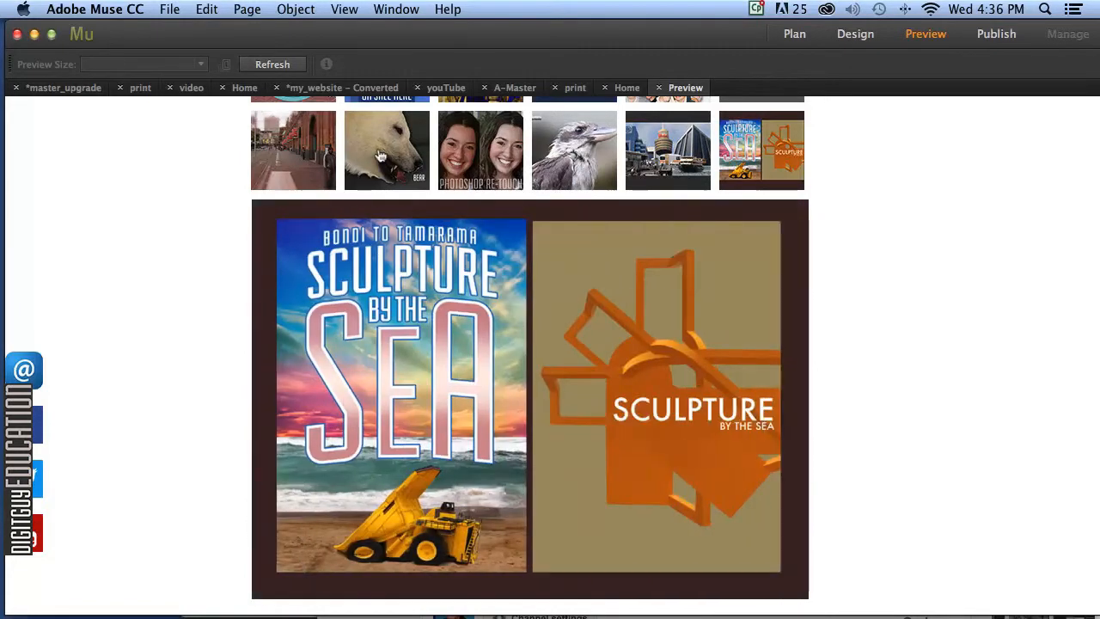
click(389, 156)
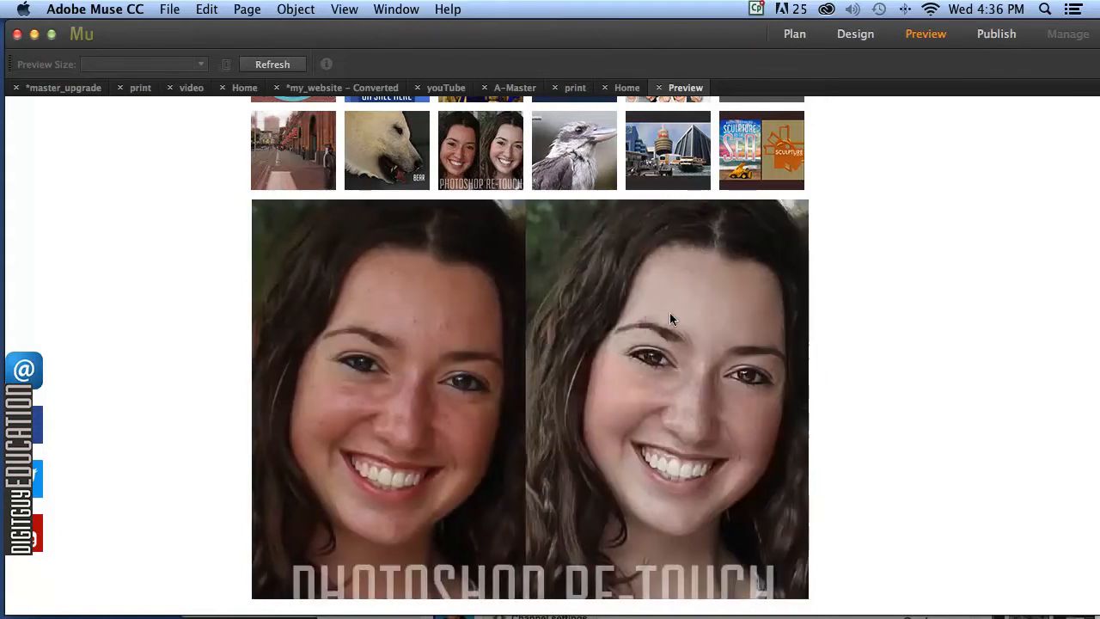
scroll(675, 316, up, 10)
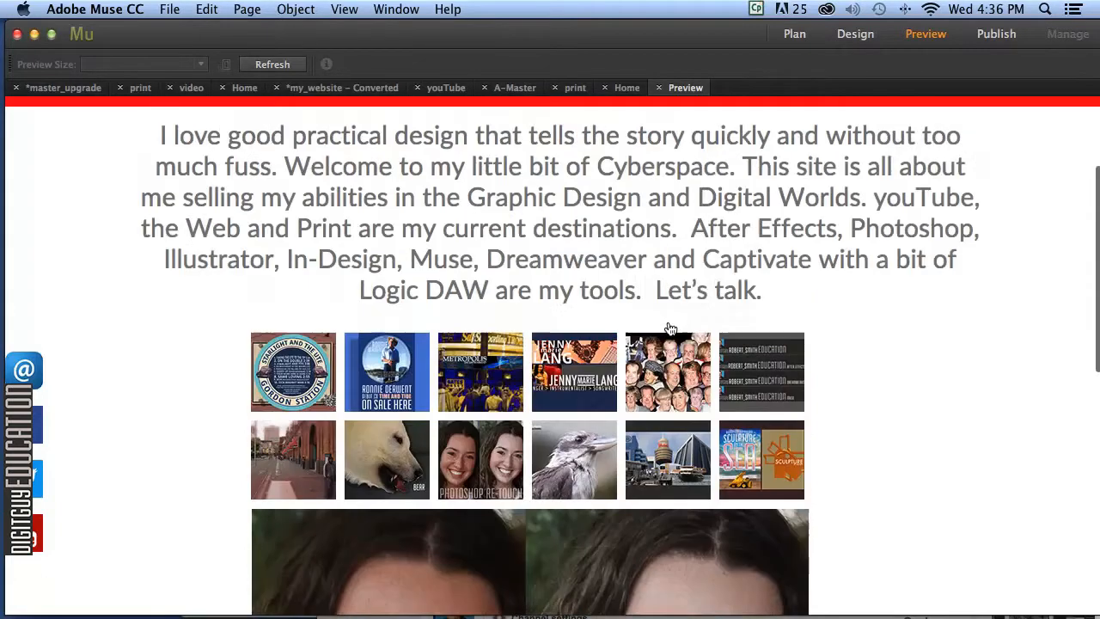
scroll(675, 316, down, 6)
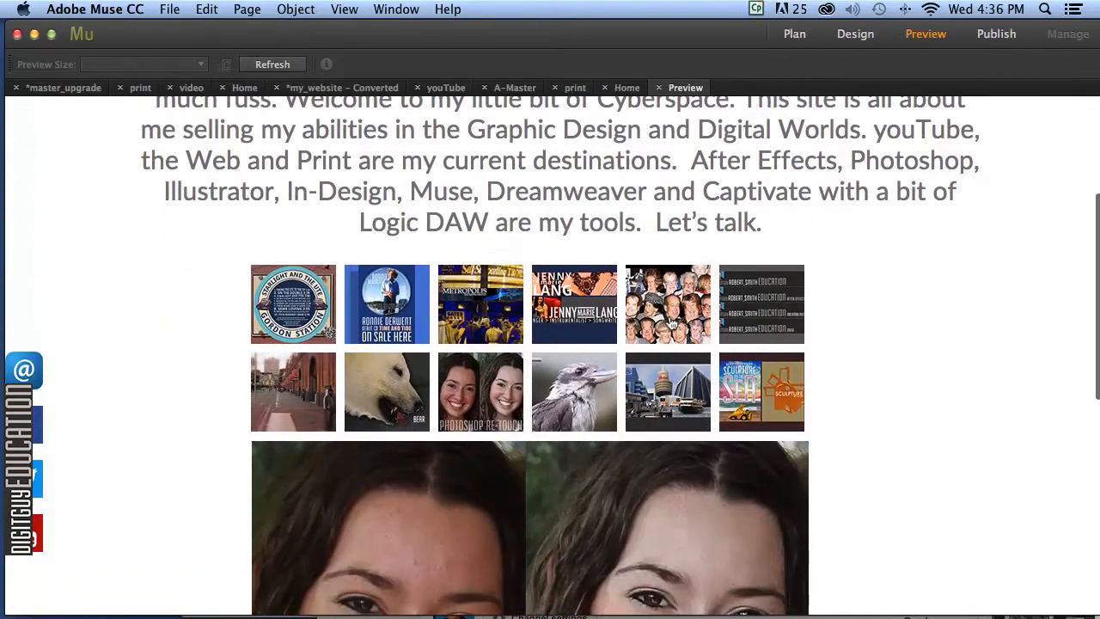
scroll(671, 323, down, 2)
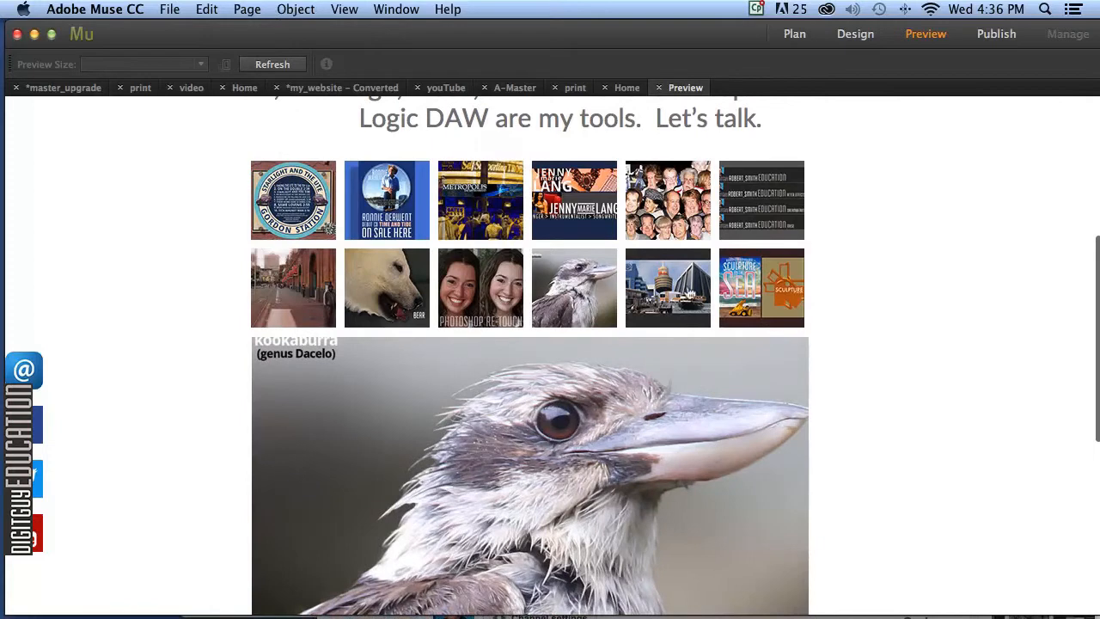
click(673, 294)
click(737, 287)
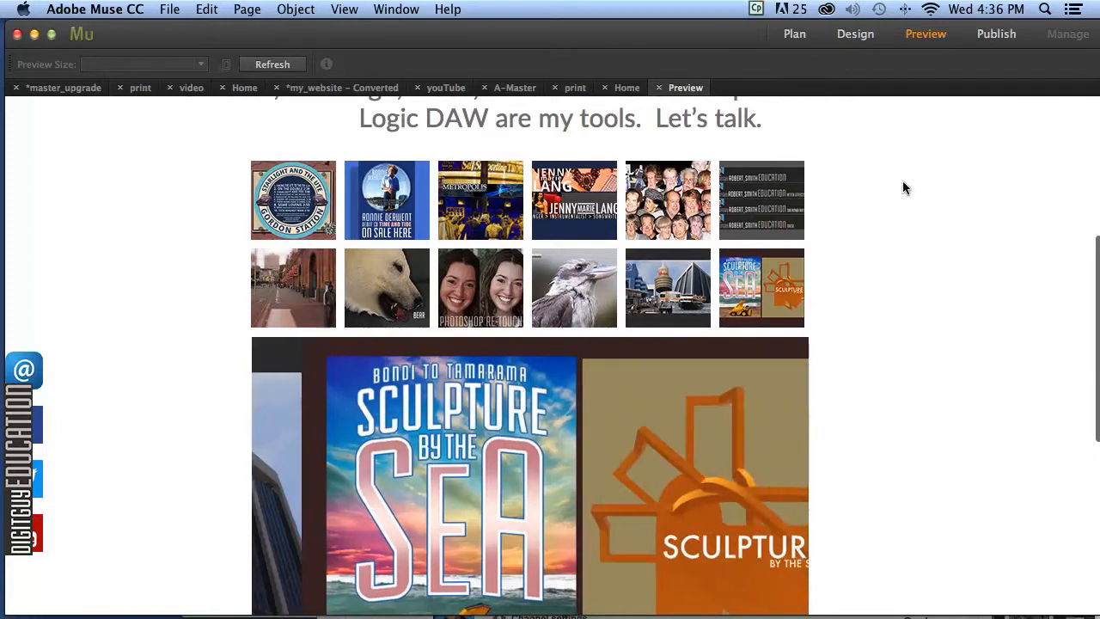
click(855, 33)
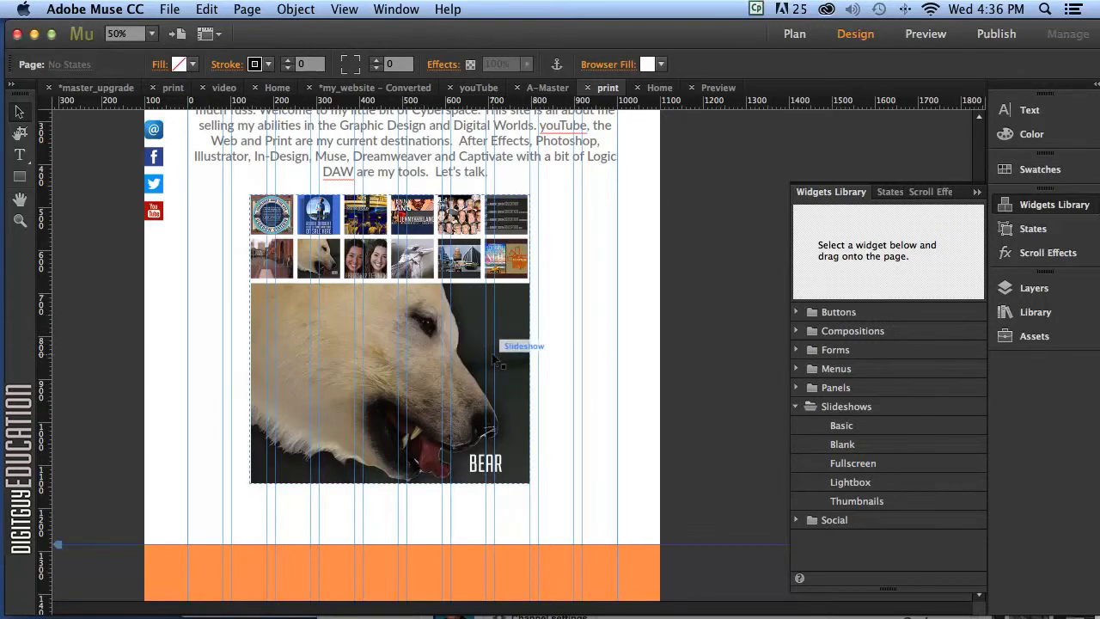
Turn on slideshow captions and move the caption box below the hero image.
click(466, 386)
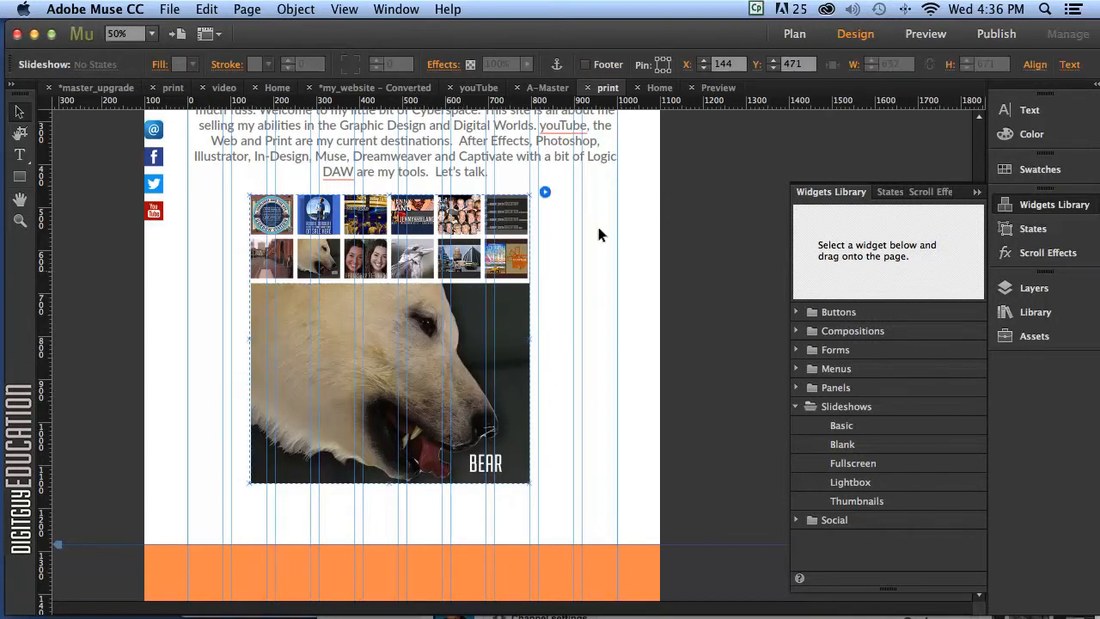
click(544, 193)
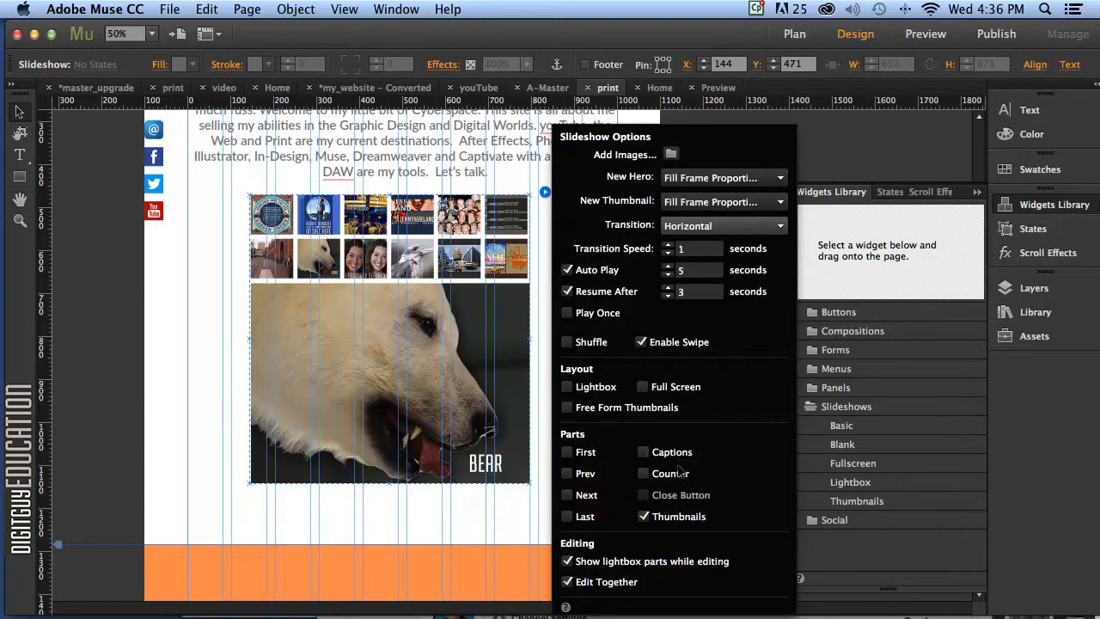
click(644, 453)
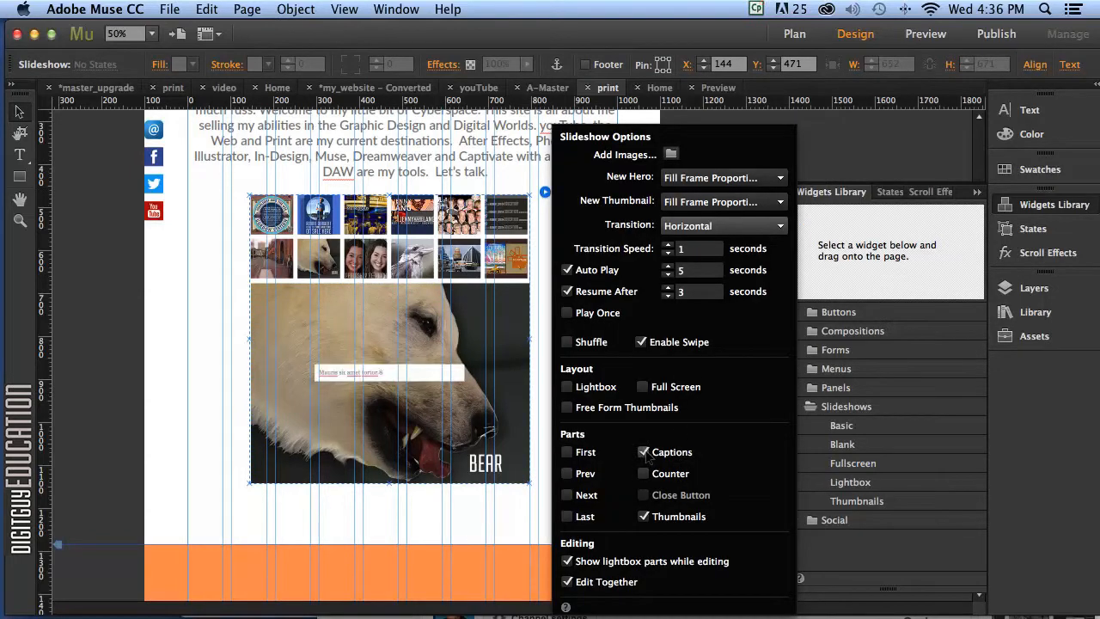
click(417, 384)
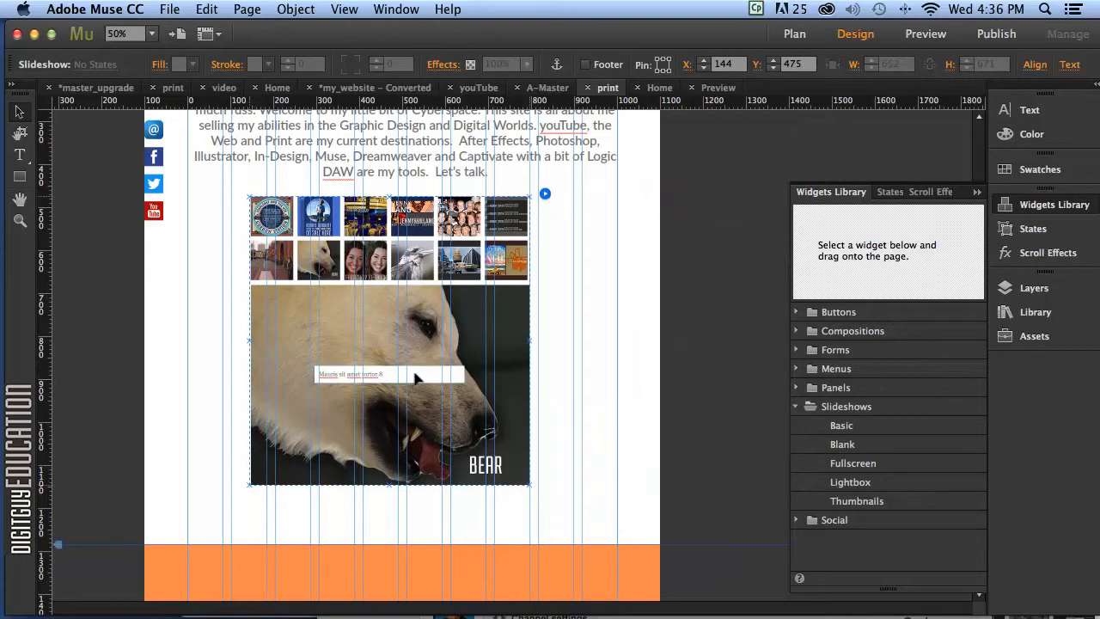
click(417, 383)
drag(417, 383, 357, 506)
Replace the placeholder caption text with 'tyty sgdsdgdhhdgrgrgsd'.
click(353, 439)
click(291, 507)
double_click(291, 508)
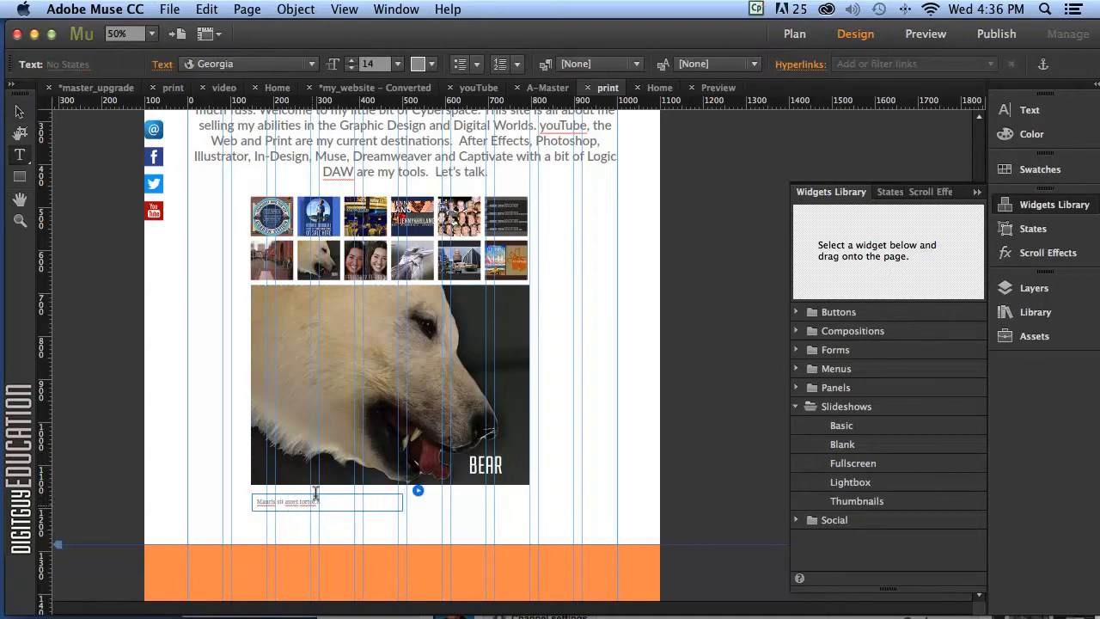
drag(324, 495, 231, 489)
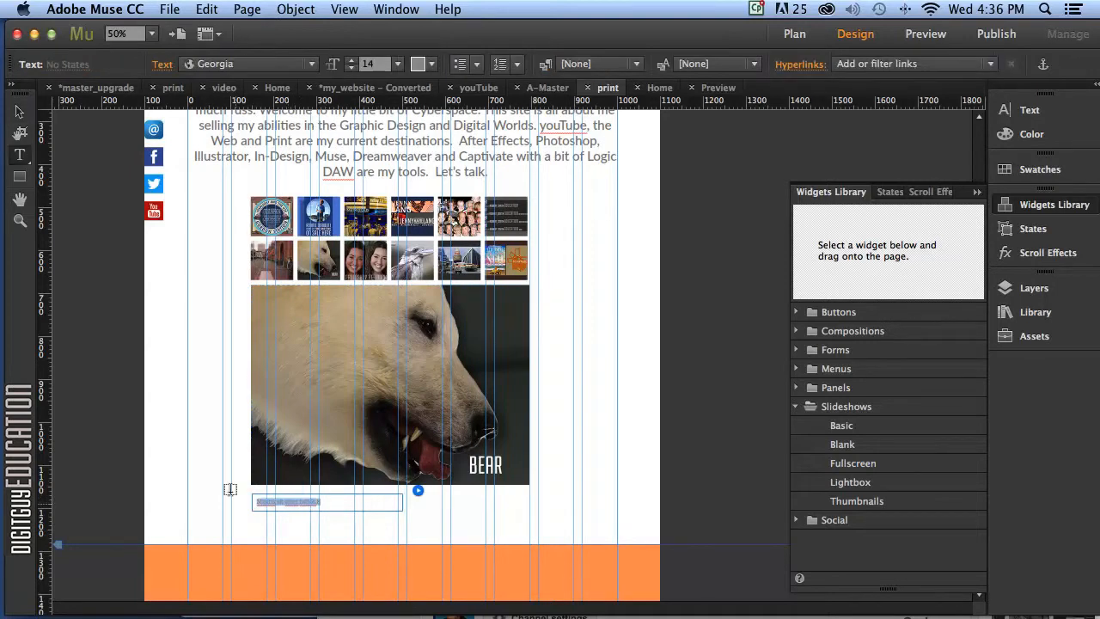
text(tyty sgdsdgdhhdgrgrgsd)
click(19, 112)
click(219, 411)
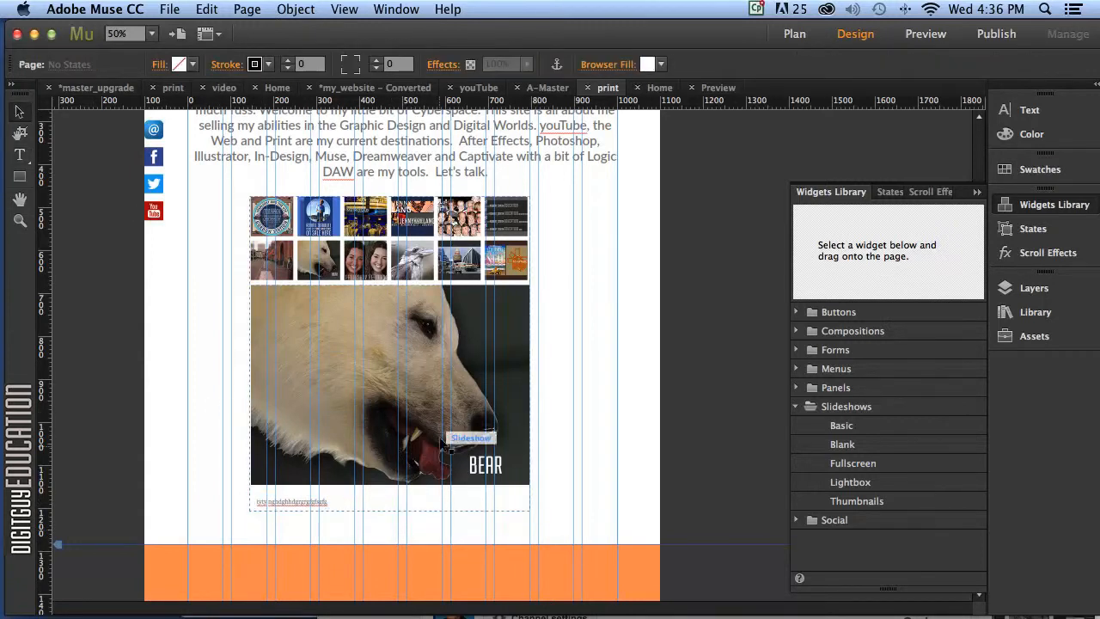
click(406, 385)
click(317, 214)
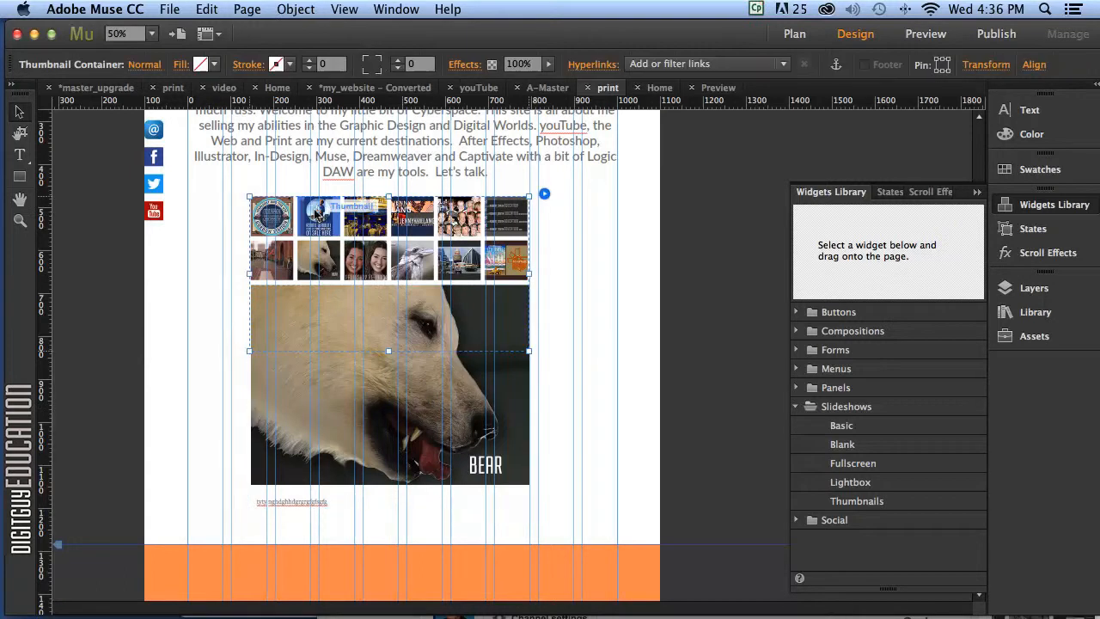
click(319, 215)
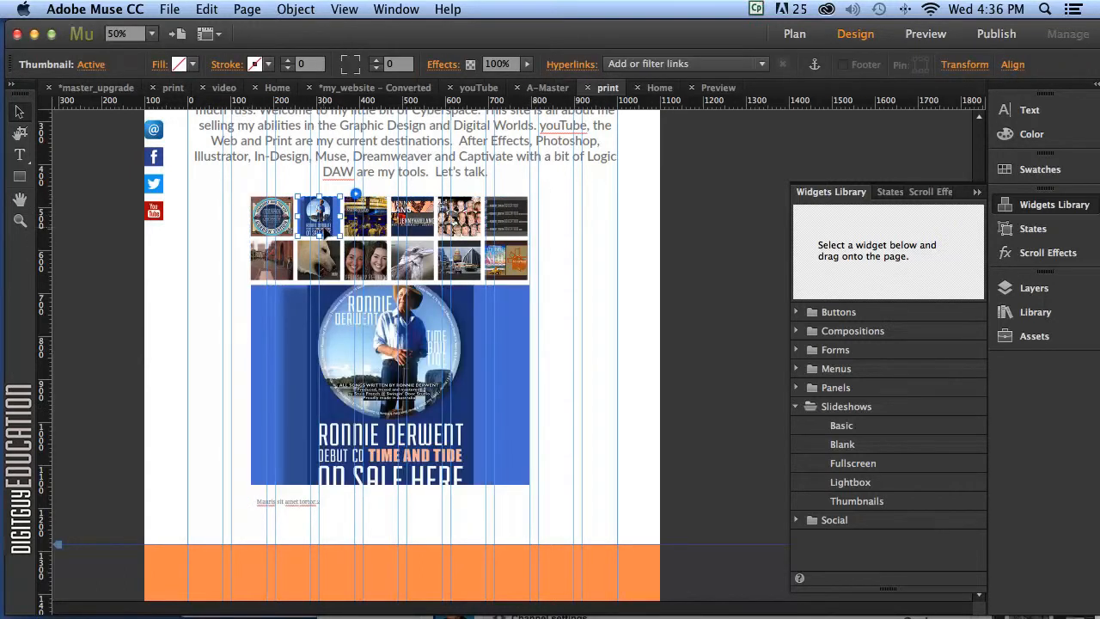
Nudge the caption box slightly up and right beneath the hero image.
click(296, 501)
drag(291, 500, 300, 497)
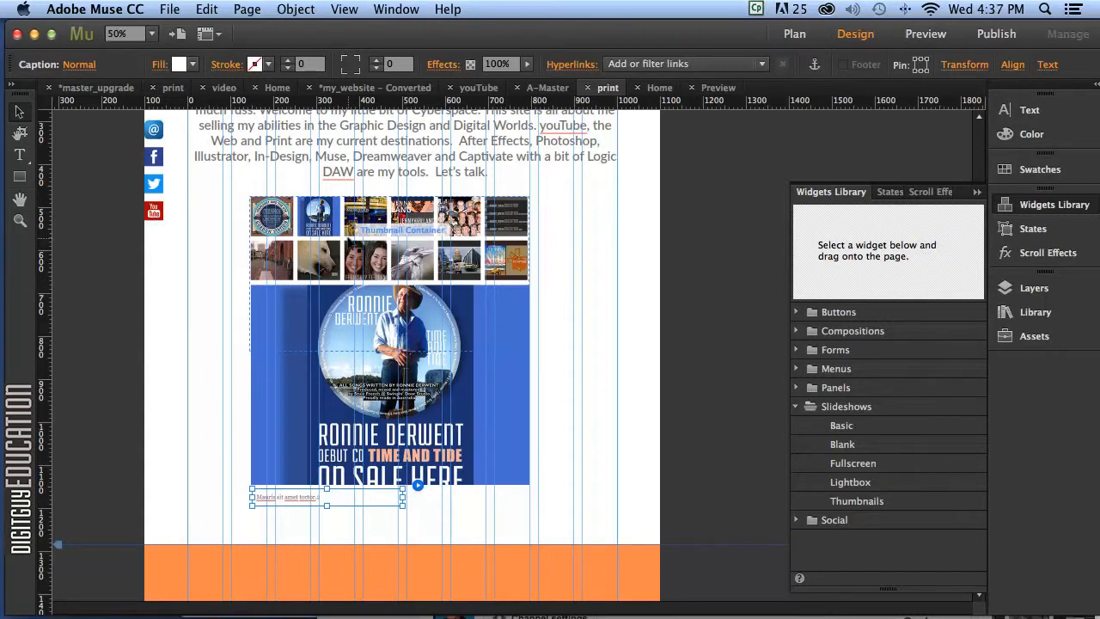
click(267, 211)
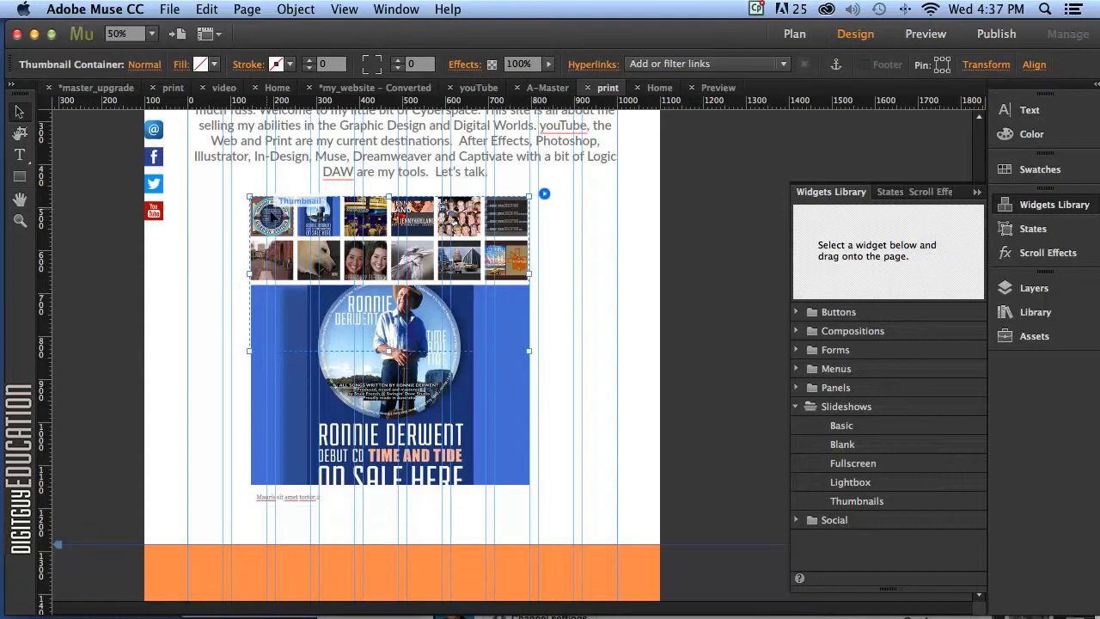